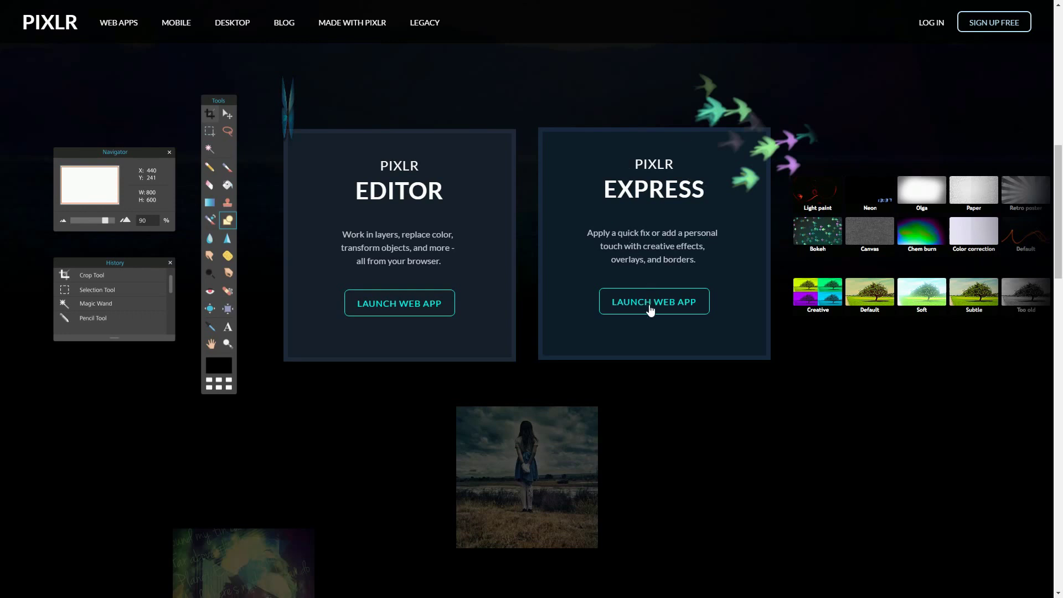
pyautogui.click(642, 304)
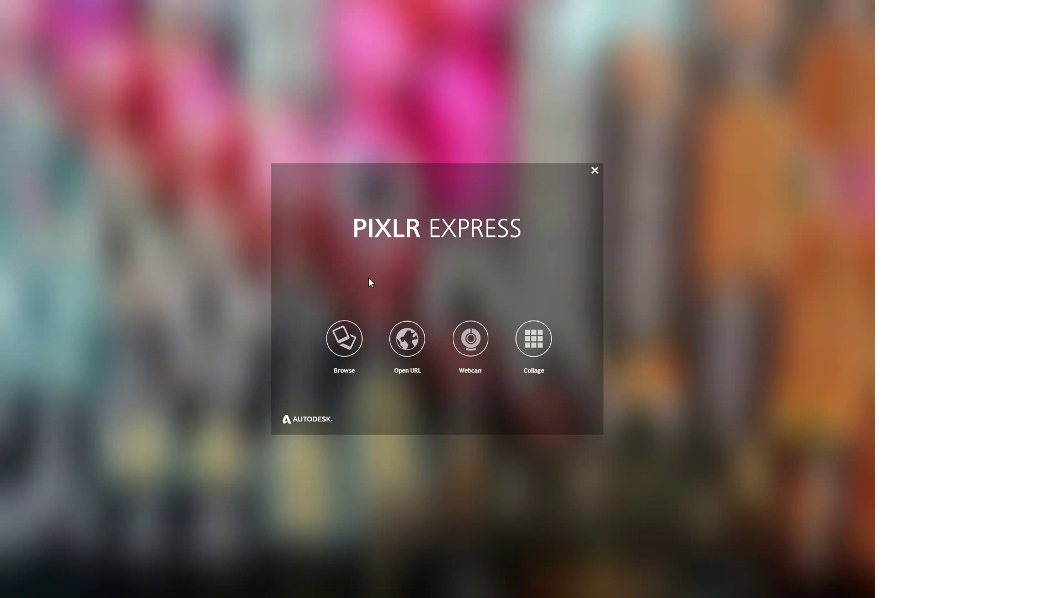
pyautogui.click(345, 339)
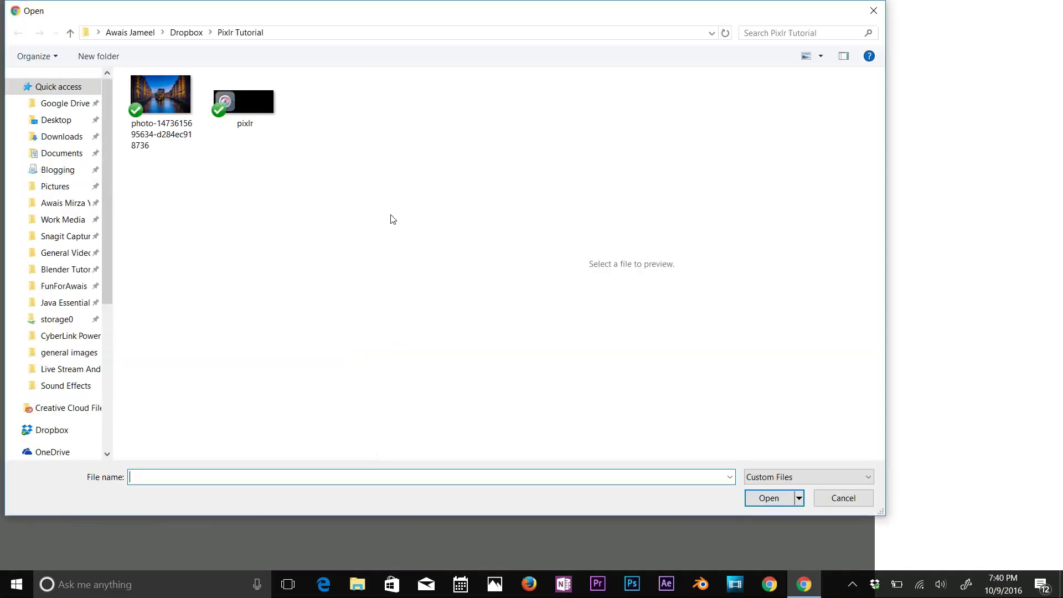
pyautogui.moveTo(343, 21); pyautogui.dragTo(345, 43)
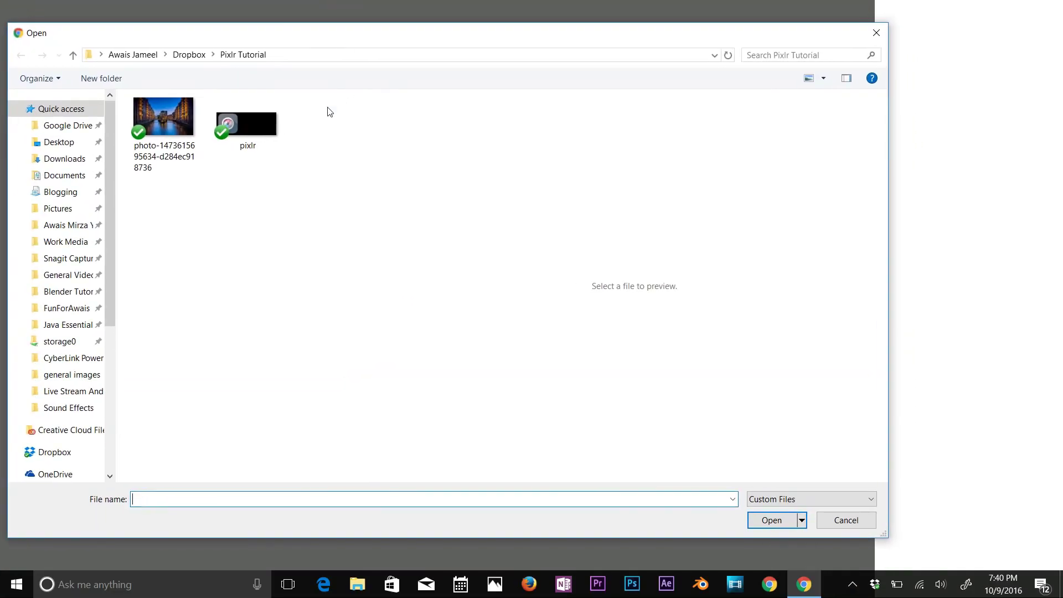
pyautogui.doubleClick(178, 127)
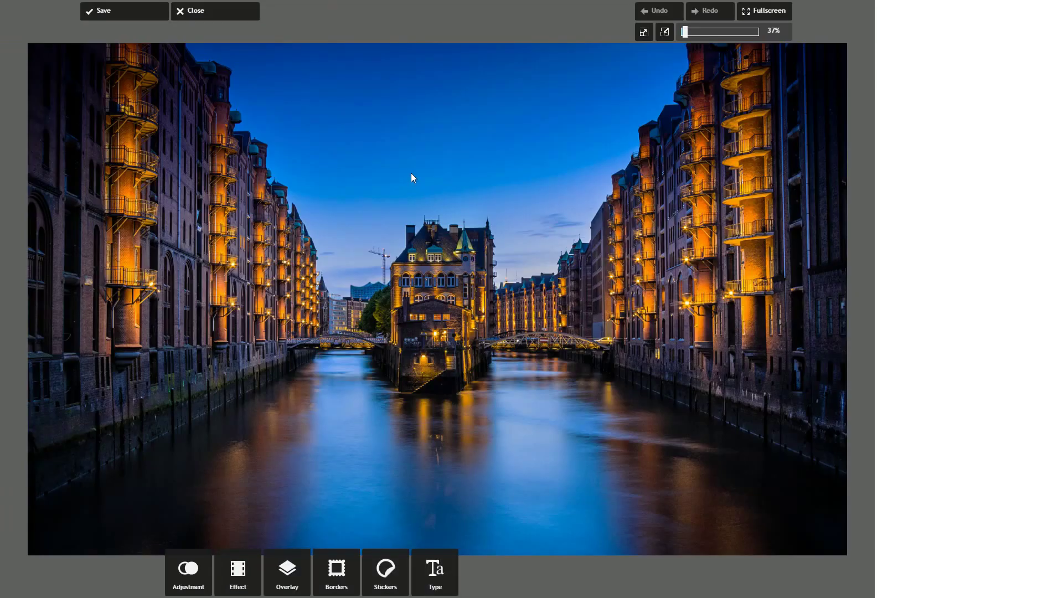
# - Switch the photo editor to full screen and allow keyboard controls
pyautogui.click(769, 13)
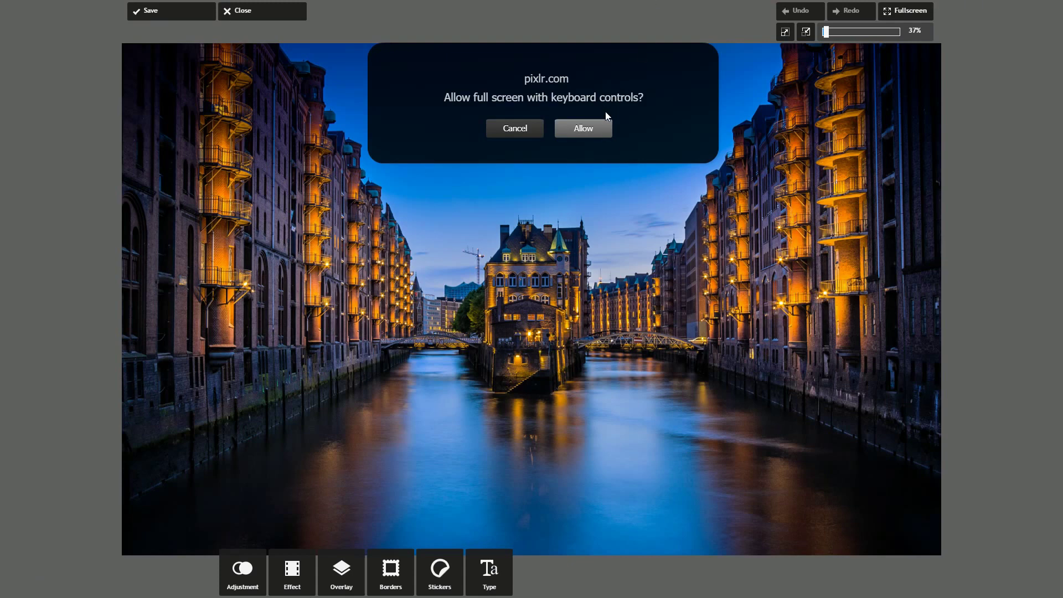
pyautogui.click(600, 126)
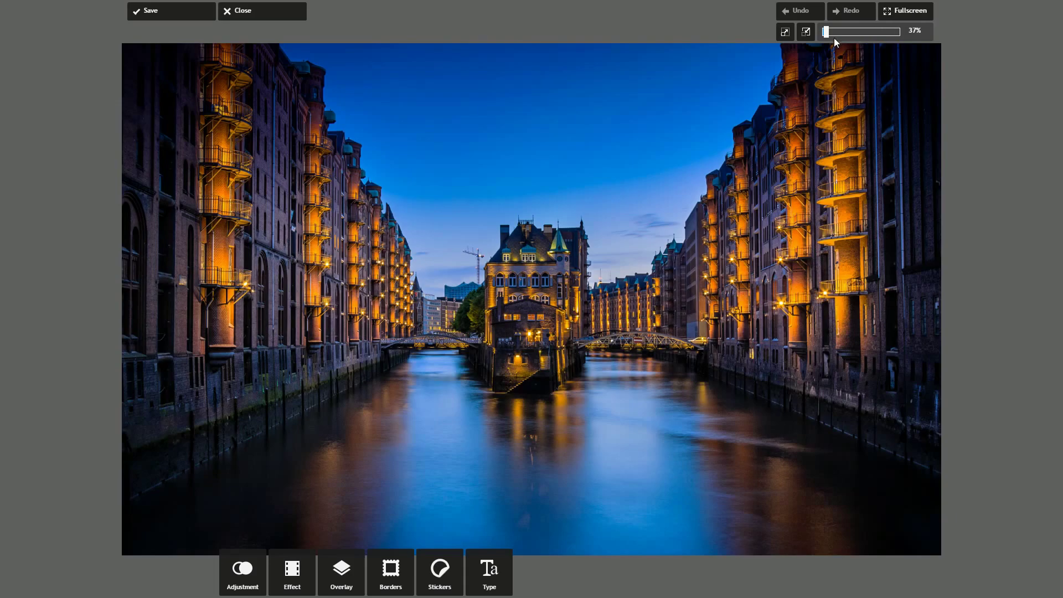
pyautogui.moveTo(829, 35)
pyautogui.mouseDown()
pyautogui.moveTo(857, 35)
pyautogui.moveTo(842, 35)
pyautogui.mouseUp()
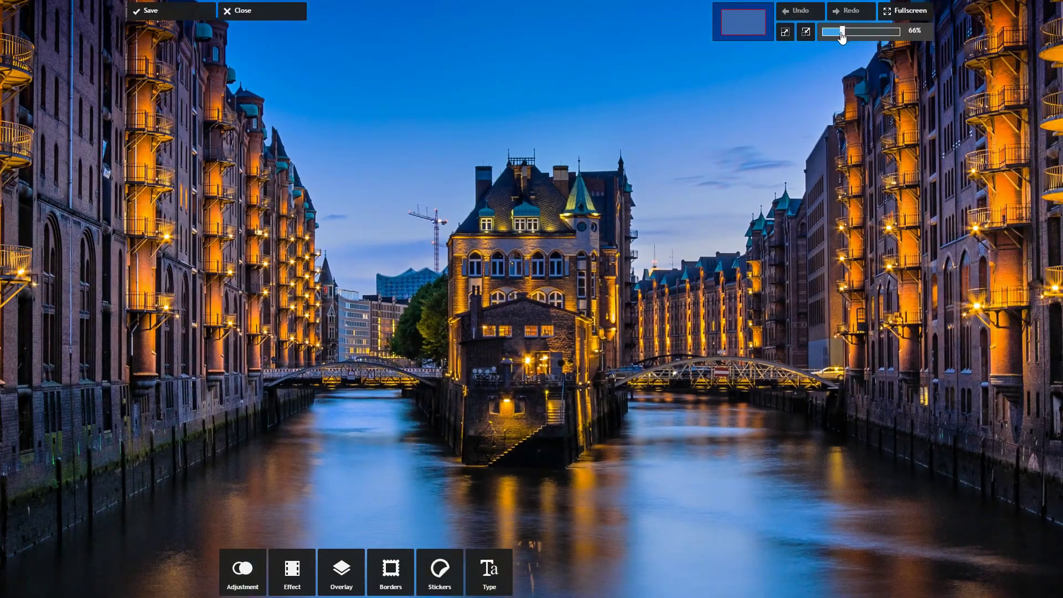
pyautogui.click(808, 33)
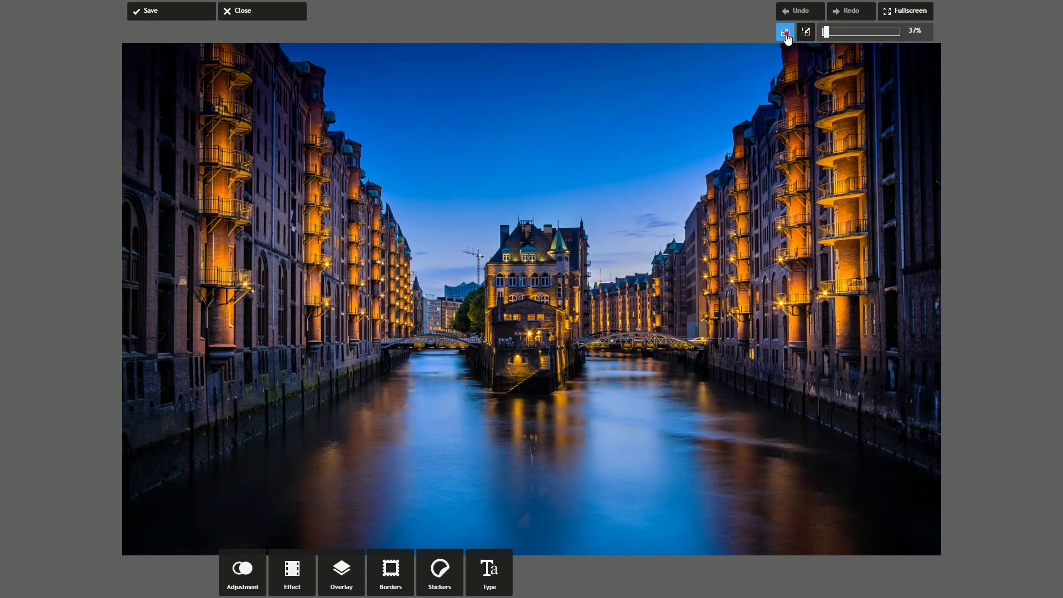
pyautogui.click(786, 33)
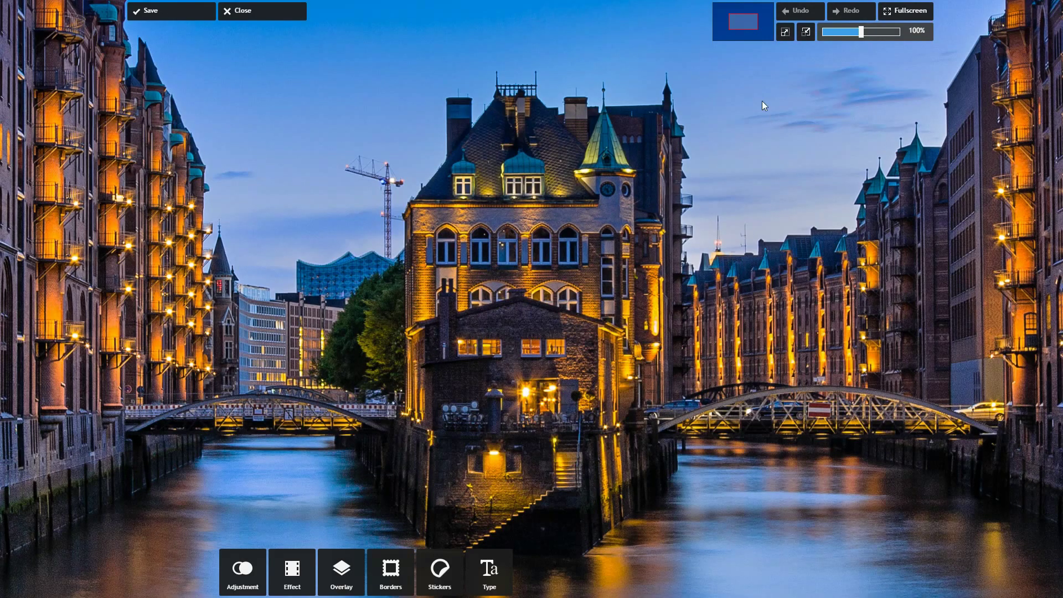
pyautogui.click(806, 33)
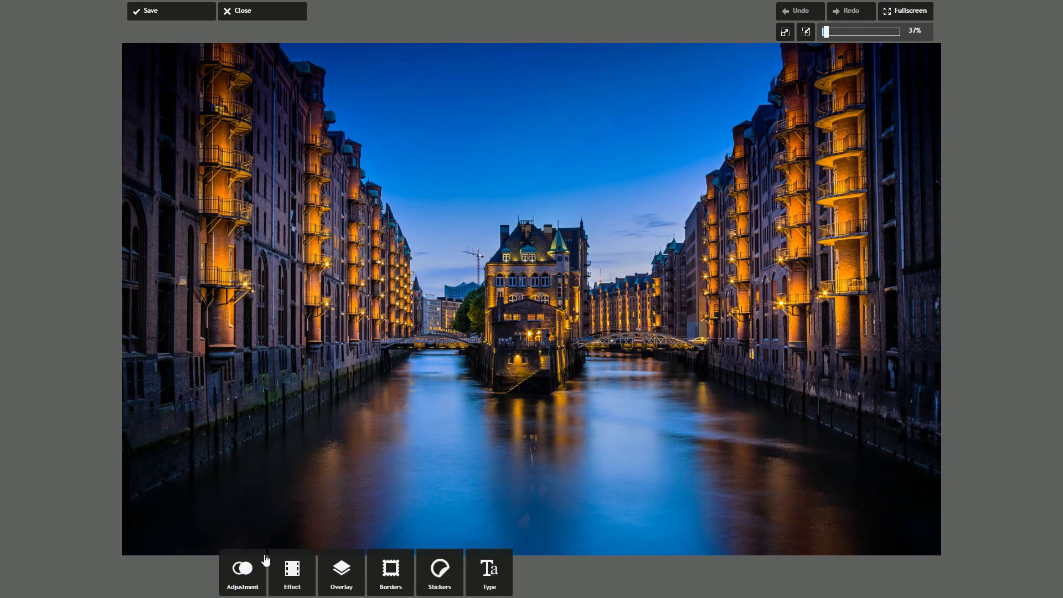
# - Crop the photo at a 16:9 ratio to an area of about 2562 by 1441 pixels around the central building
pyautogui.click(247, 583)
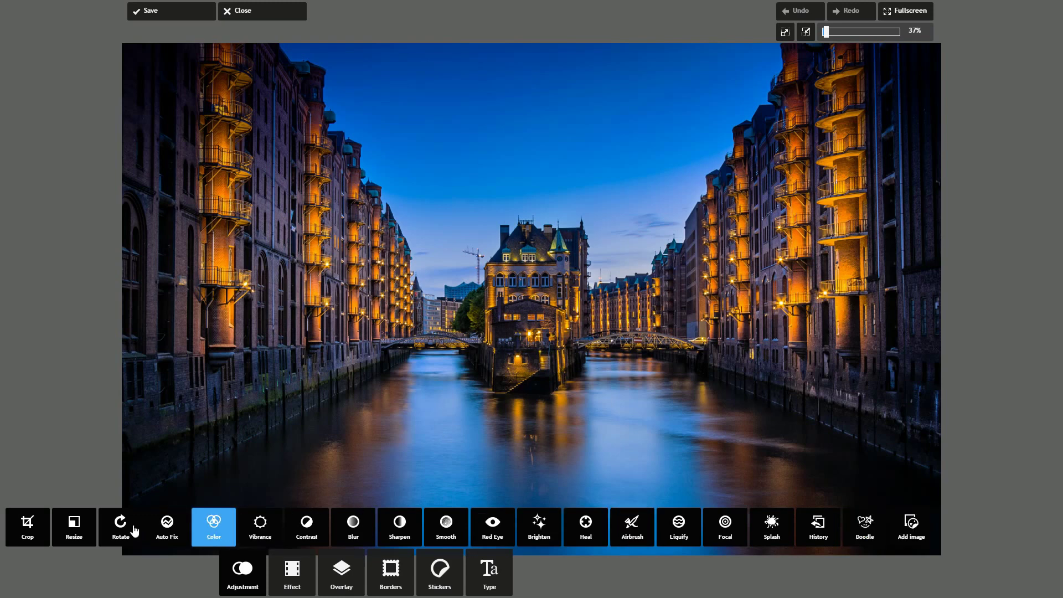
pyautogui.click(29, 532)
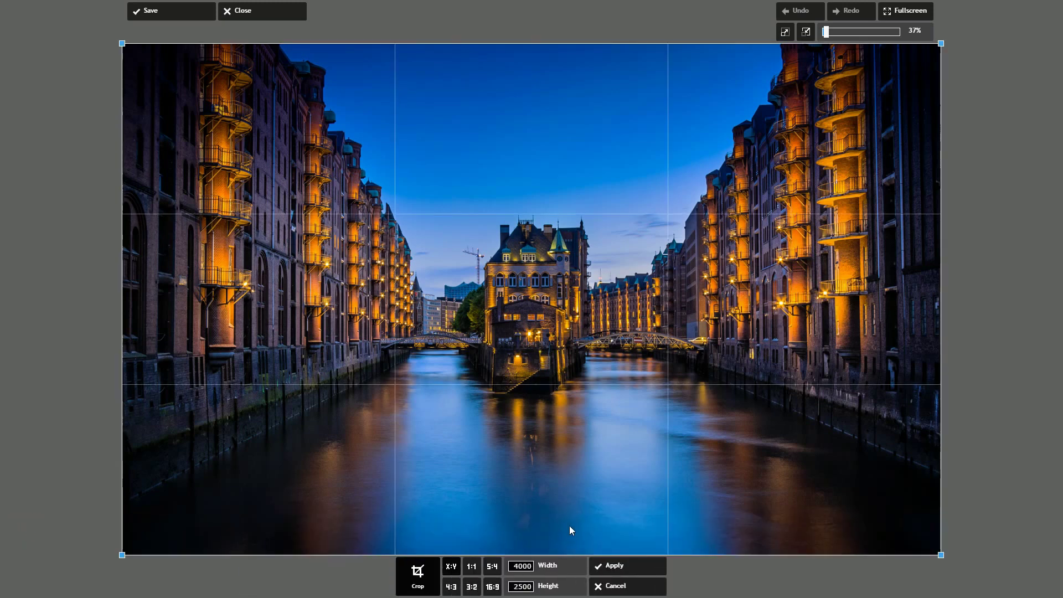
pyautogui.moveTo(941, 554); pyautogui.dragTo(855, 447)
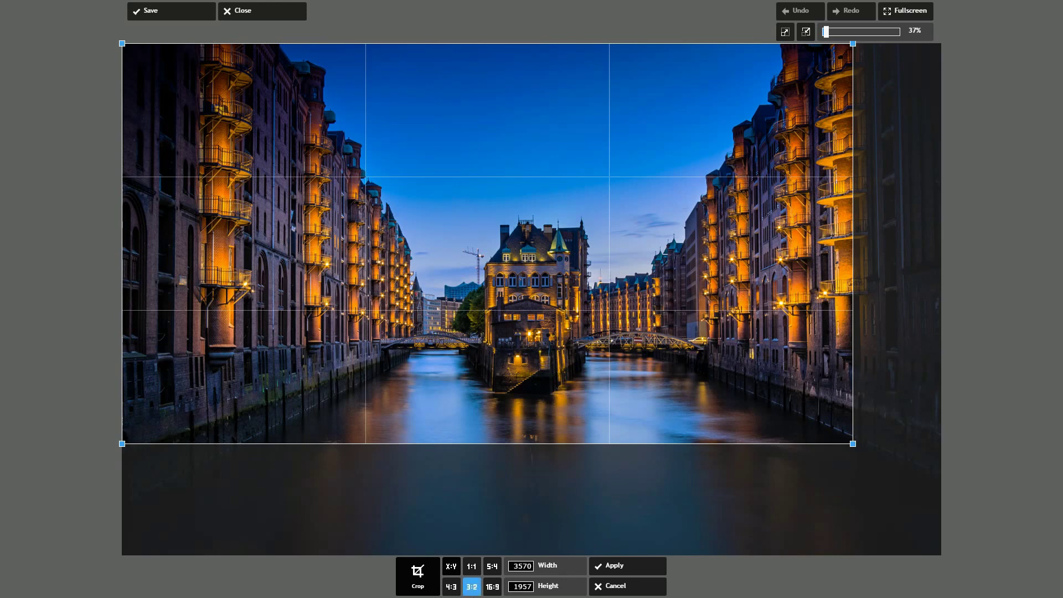
pyautogui.click(492, 588)
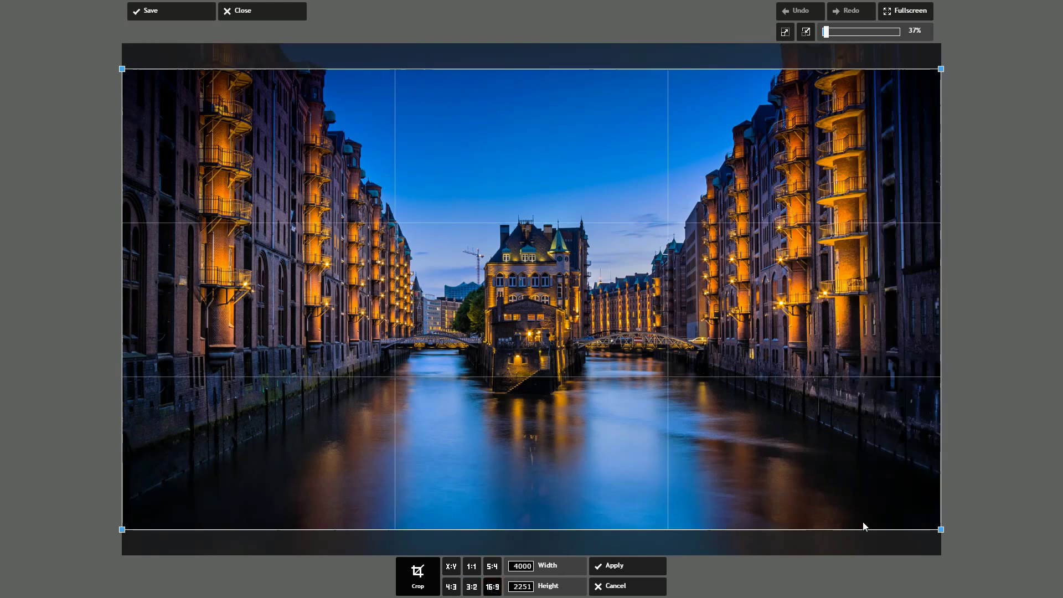
pyautogui.moveTo(936, 531); pyautogui.dragTo(699, 395)
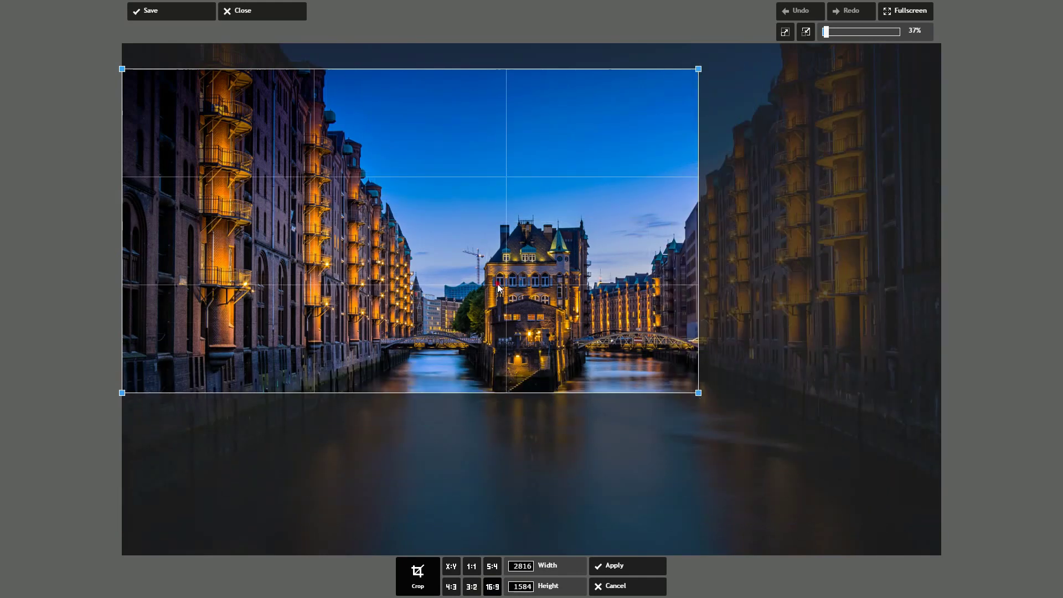
pyautogui.moveTo(498, 287); pyautogui.dragTo(624, 335)
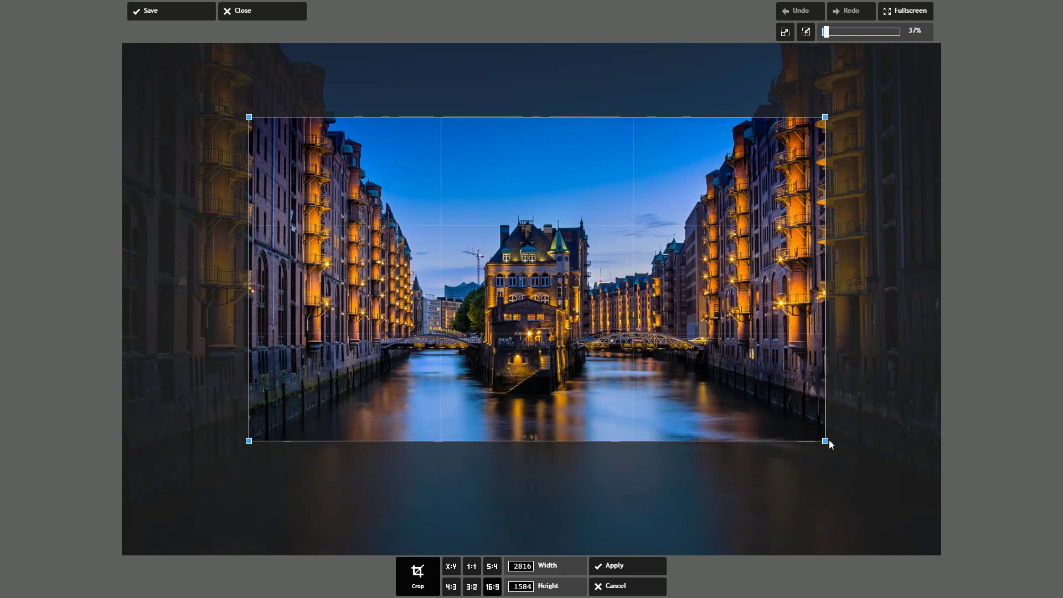
pyautogui.moveTo(826, 442); pyautogui.dragTo(764, 417)
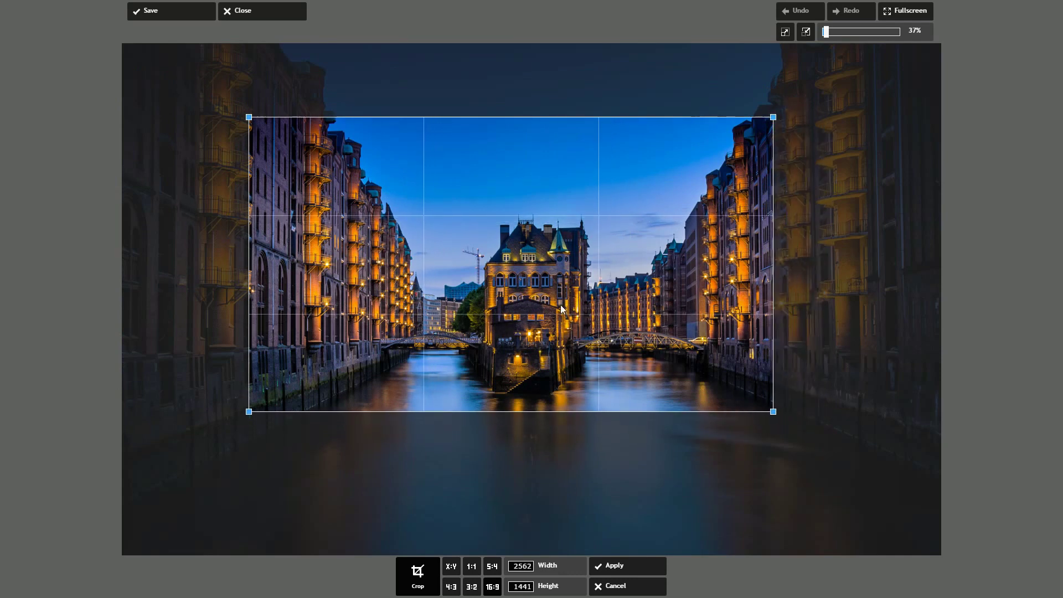
pyautogui.moveTo(561, 309); pyautogui.dragTo(569, 358)
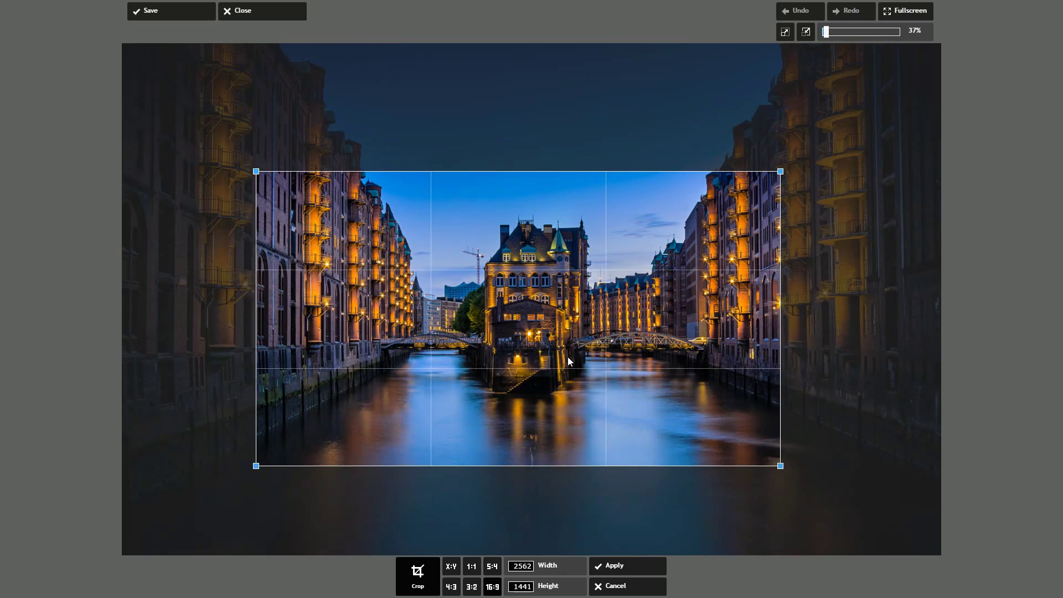
pyautogui.click(612, 565)
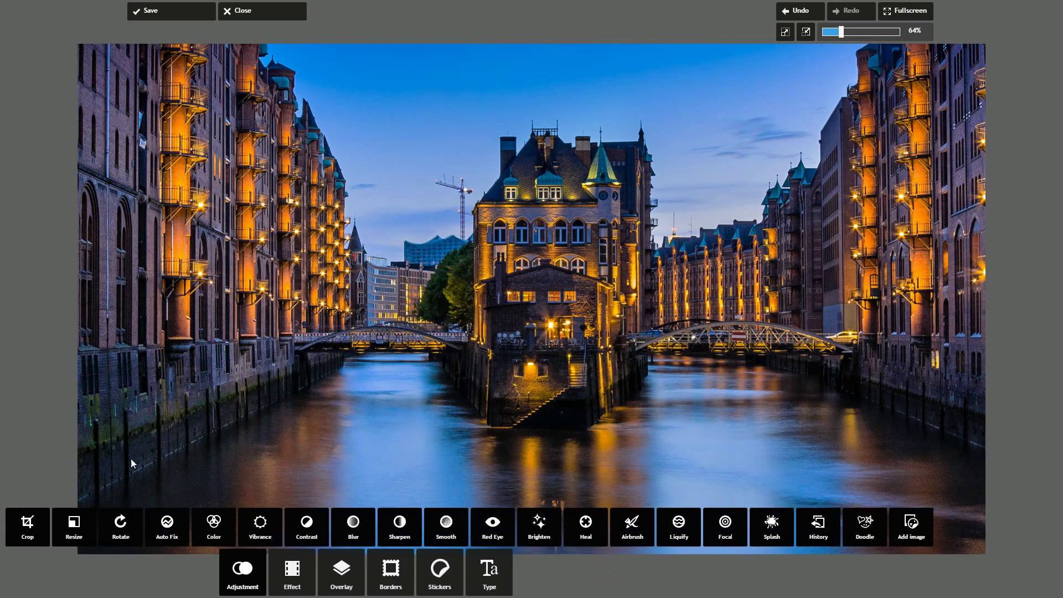
# - Open the Resize adjustment for the cropped photo and leave full screen so its width can be edited
pyautogui.click(88, 514)
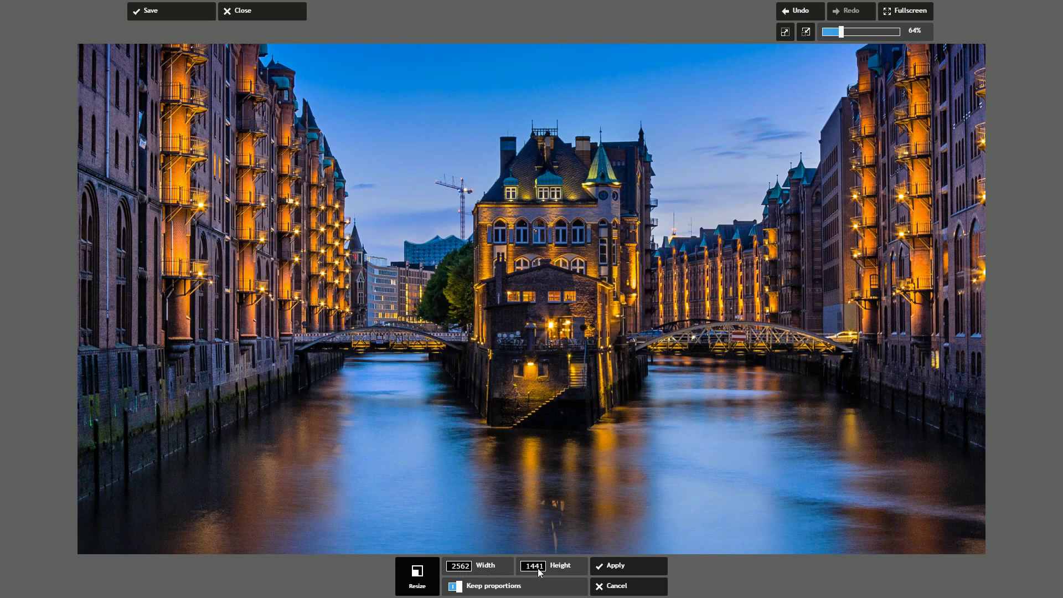
pyautogui.click(464, 565)
pyautogui.doubleClick(464, 566)
pyautogui.click(901, 17)
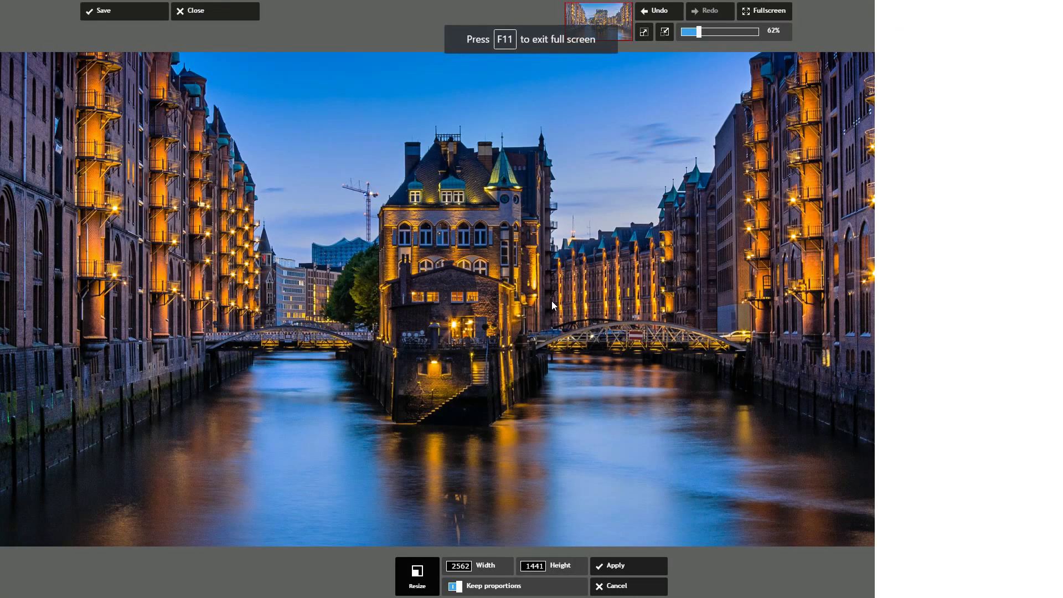
# - Set the resize width to 1980 pixels
pyautogui.click(452, 566)
pyautogui.press('Delete')
pyautogui.write('1')
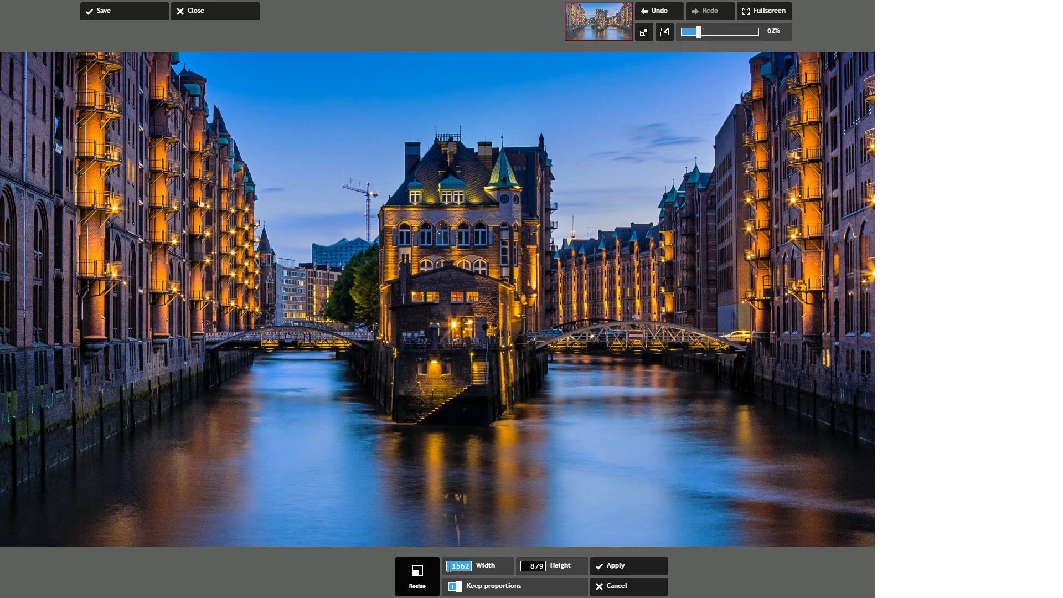
pyautogui.press('BackSpace')
pyautogui.press('Delete')
pyautogui.press('Delete')
pyautogui.press('Delete')
pyautogui.write('1980')
# - Resize the photo to a width of 1920 pixels with its proportions kept, and apply the new size
pyautogui.click(461, 590)
pyautogui.doubleClick(461, 565)
pyautogui.press('BackSpace')
pyautogui.write('1920')
pyautogui.click(457, 588)
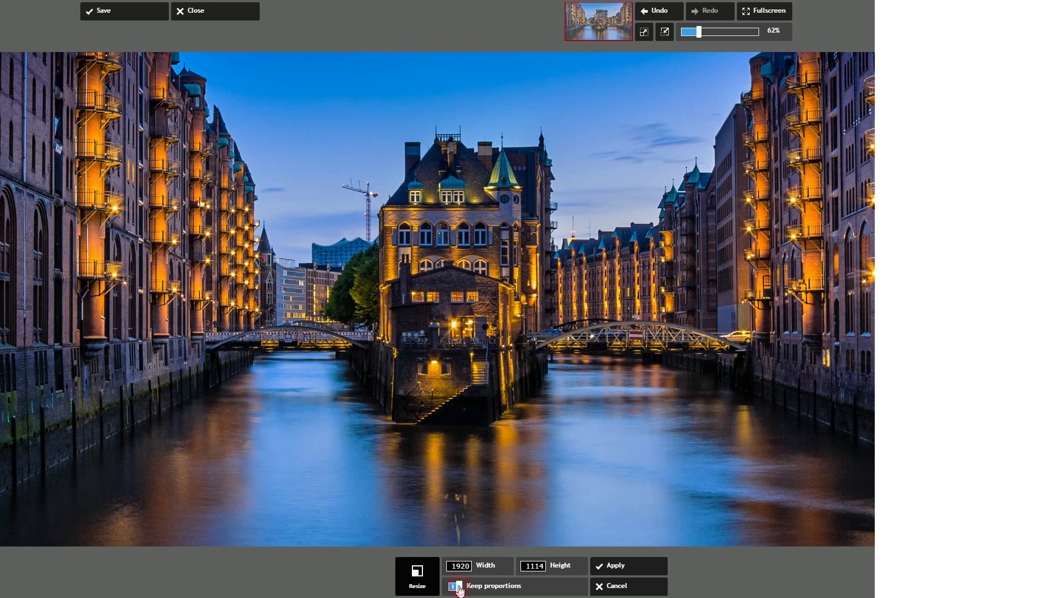
pyautogui.click(531, 570)
pyautogui.click(459, 566)
pyautogui.write('1')
pyautogui.write('20')
pyautogui.click(613, 564)
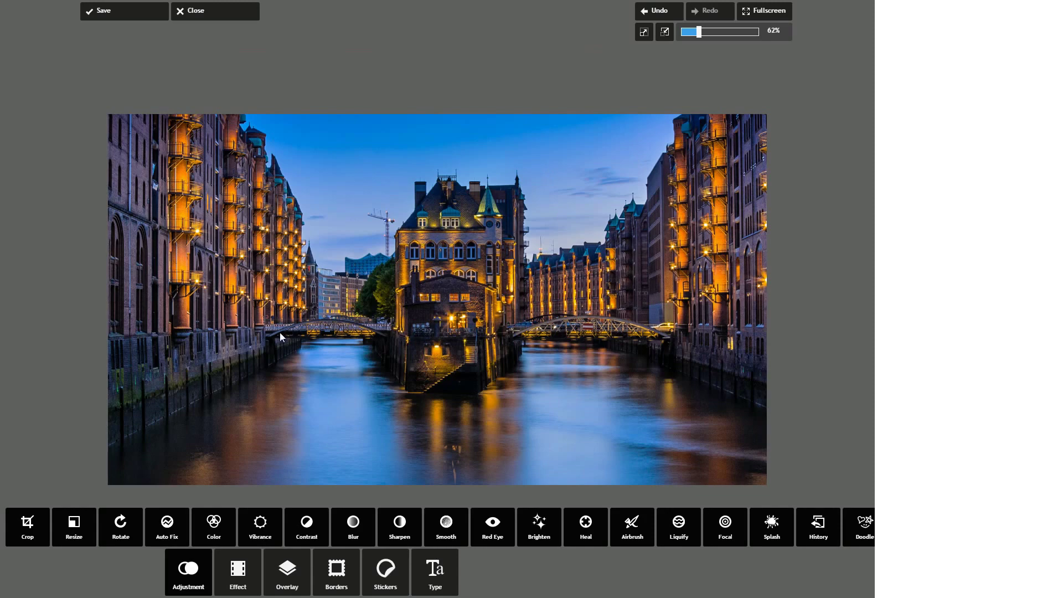
# - Flip the photo vertically and horizontally and back again, rotate it clockwise through a full turn, and apply the rotation
pyautogui.click(122, 523)
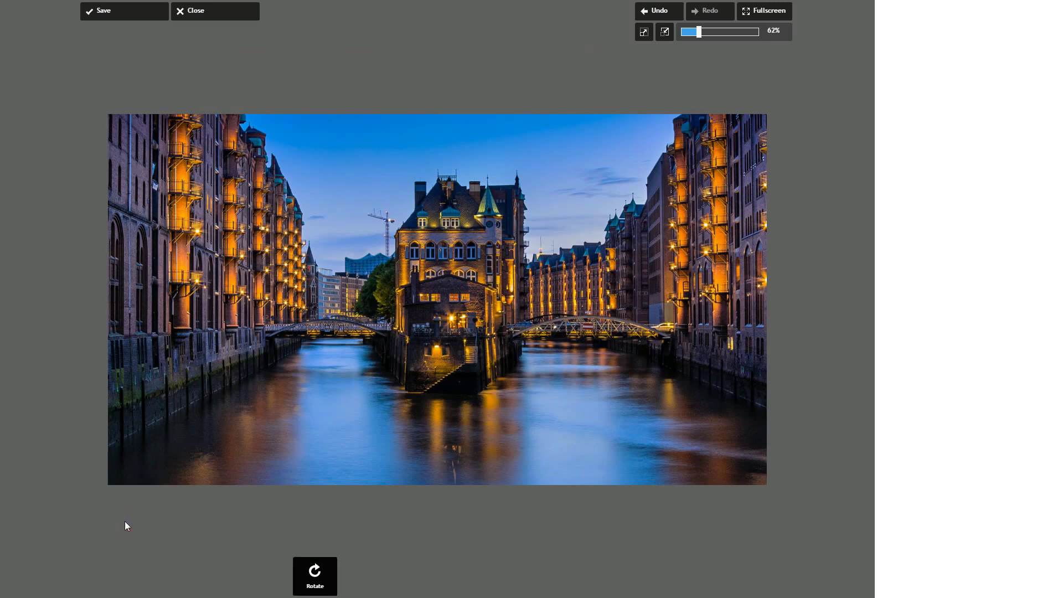
pyautogui.click(373, 571)
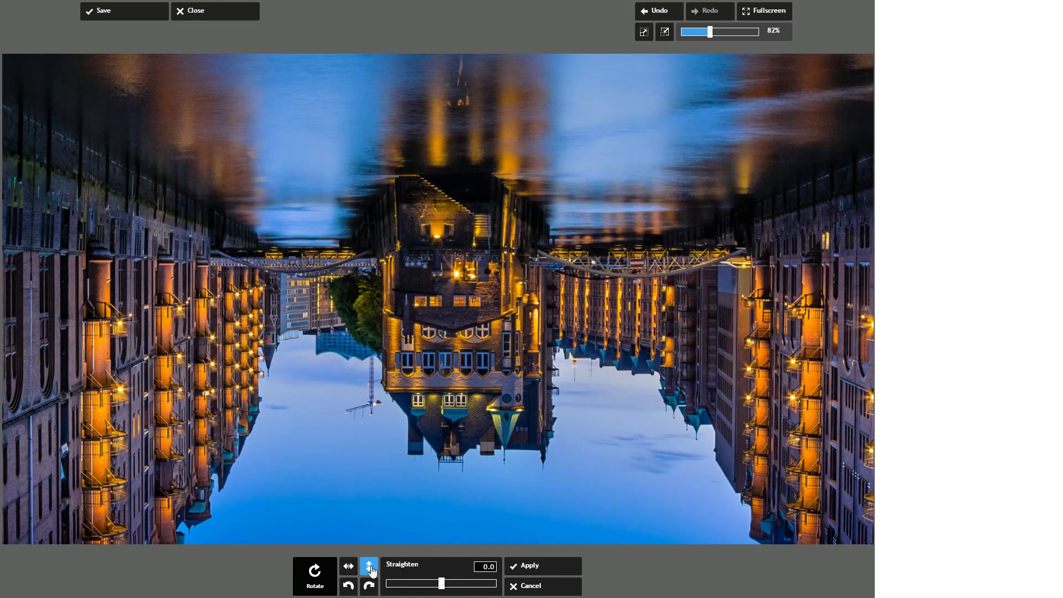
pyautogui.click(372, 572)
pyautogui.click(348, 572)
pyautogui.click(348, 570)
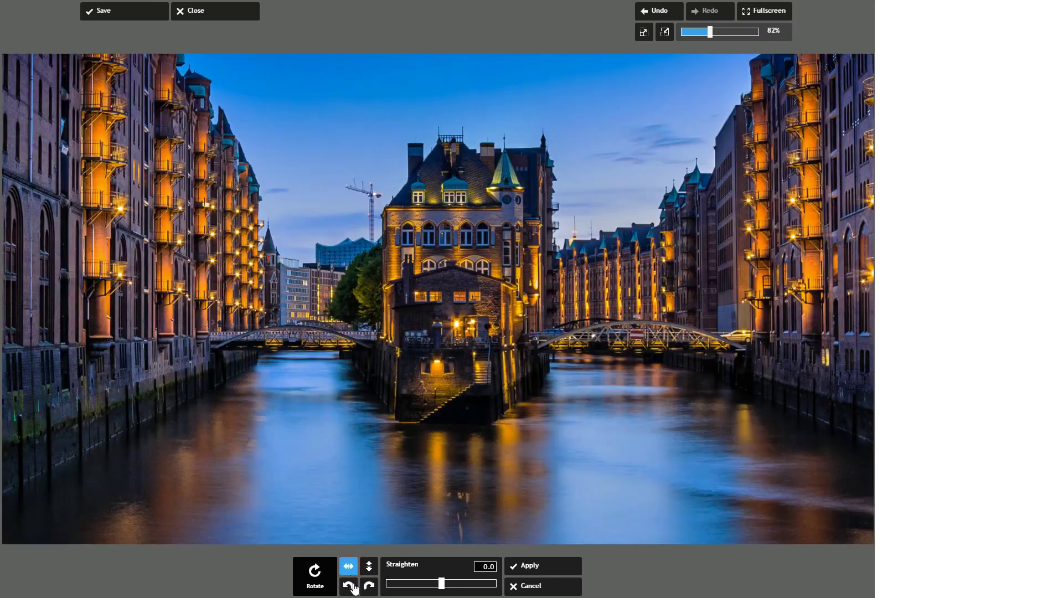
pyautogui.click(368, 586)
pyautogui.click(369, 587)
pyautogui.click(369, 588)
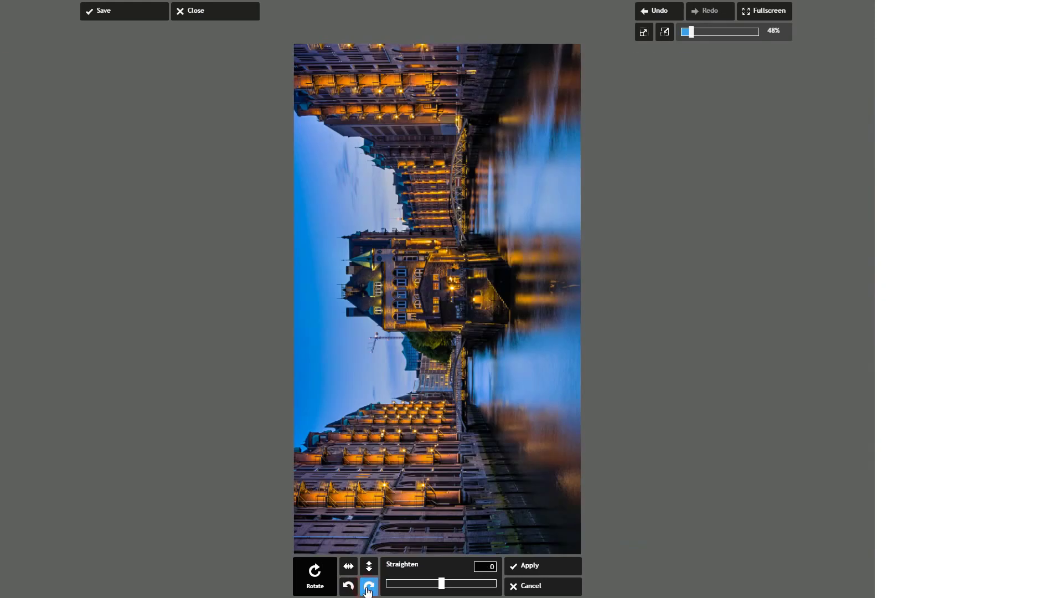
pyautogui.click(368, 588)
pyautogui.click(538, 566)
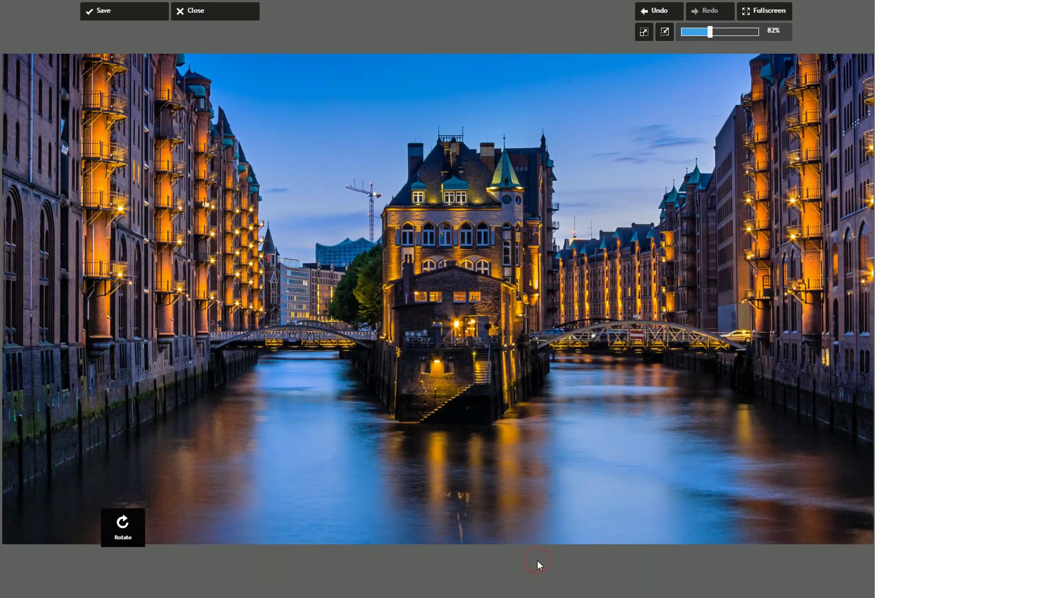
# - Preview the Auto Fix adjustment in full screen with keyboard controls allowed, and cancel the fix
pyautogui.click(188, 515)
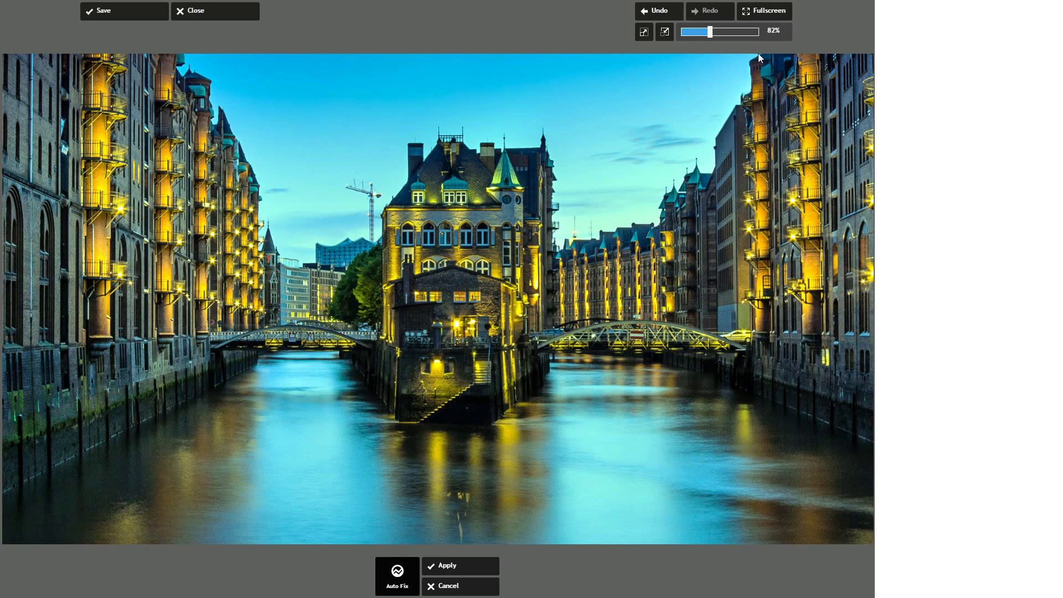
pyautogui.click(763, 21)
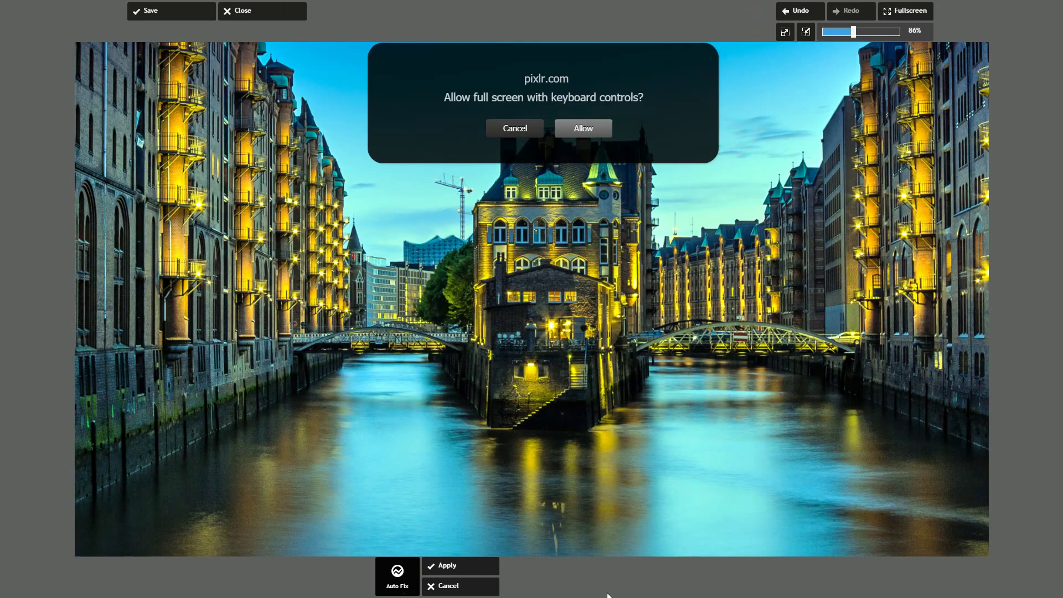
pyautogui.click(595, 128)
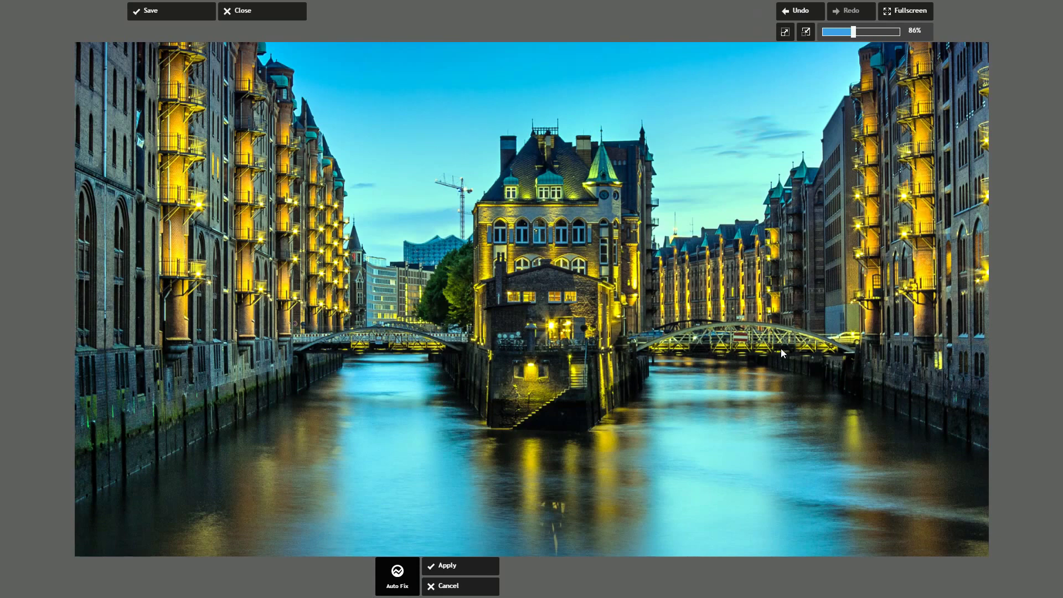
pyautogui.click(452, 587)
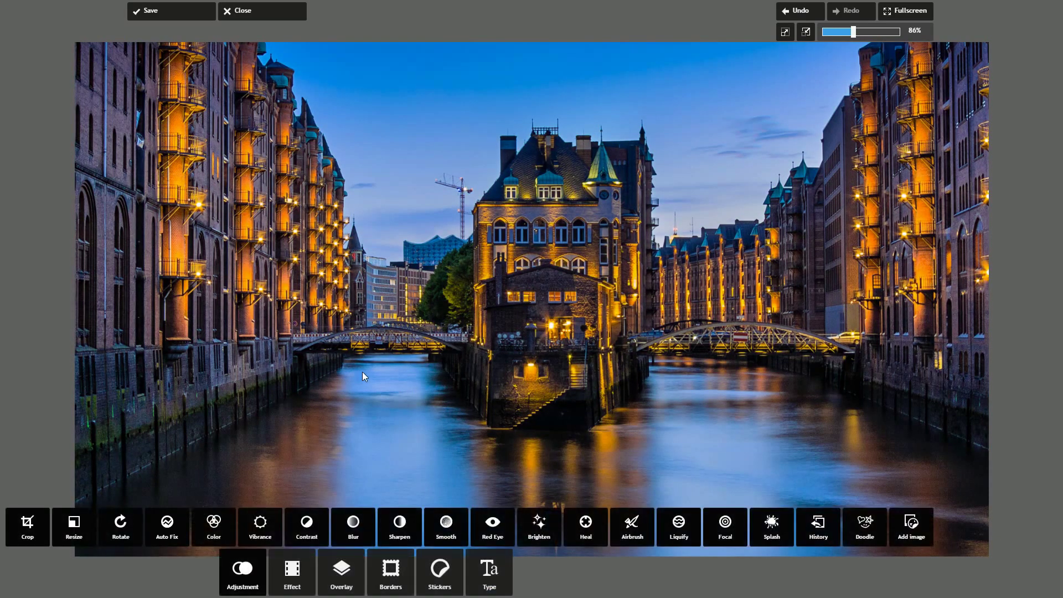
# - Adjust the photo's color to hue -11, saturation 64 and lightness 6, and apply the adjustment
pyautogui.click(214, 525)
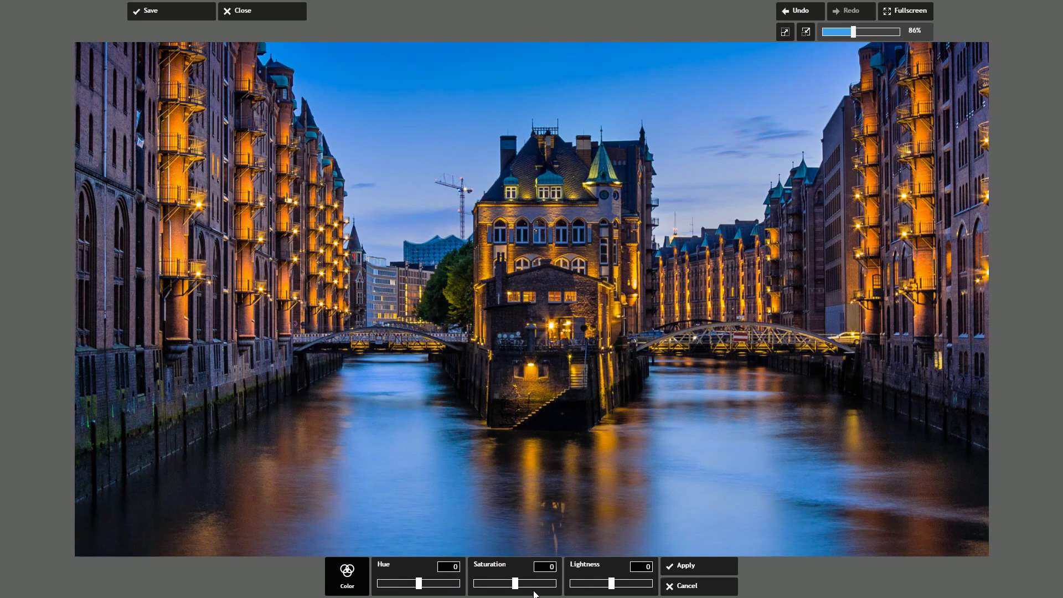
pyautogui.moveTo(517, 586); pyautogui.dragTo(544, 590)
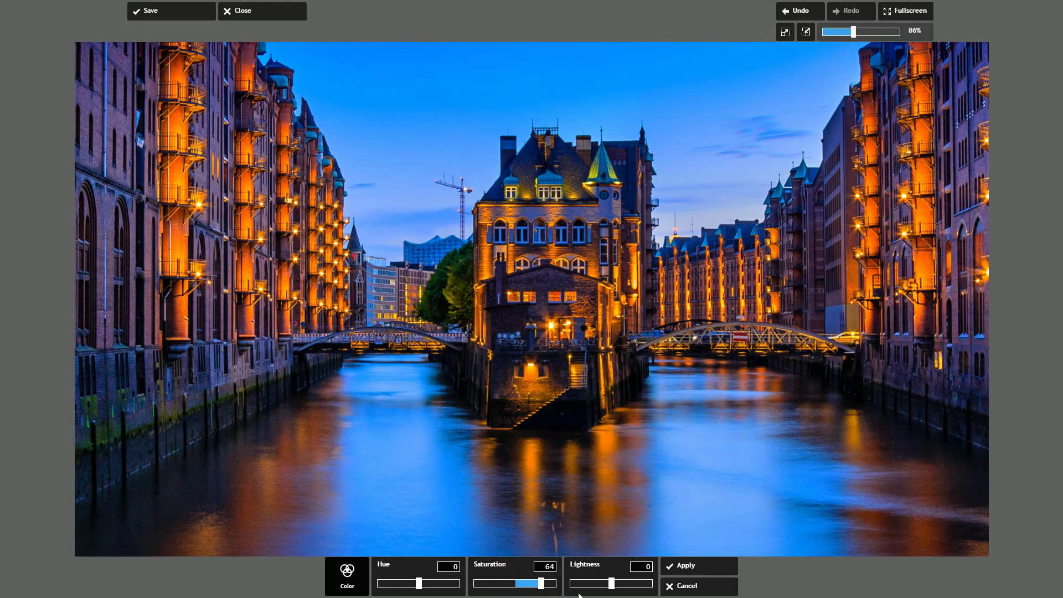
pyautogui.moveTo(612, 586); pyautogui.dragTo(616, 592)
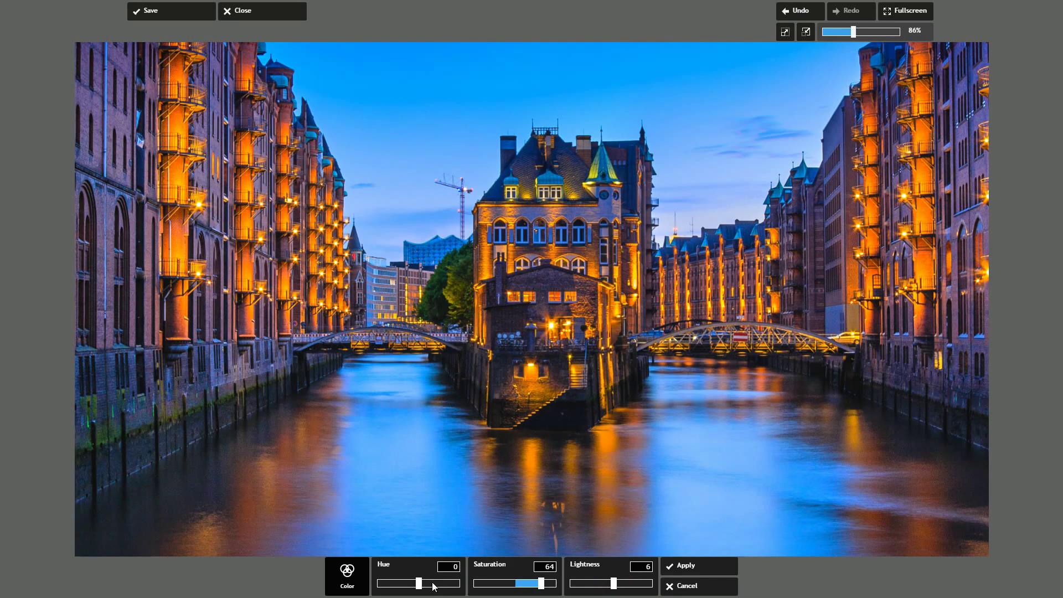
pyautogui.moveTo(421, 587)
pyautogui.mouseDown()
pyautogui.moveTo(434, 586)
pyautogui.moveTo(403, 586)
pyautogui.moveTo(419, 580)
pyautogui.mouseUp()
pyautogui.click(446, 567)
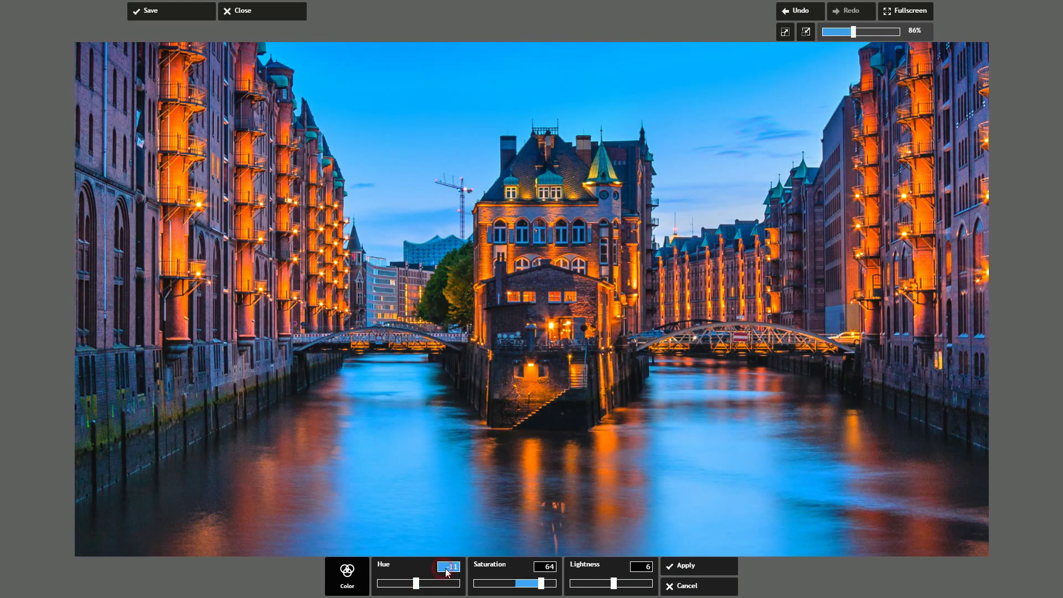
pyautogui.click(699, 586)
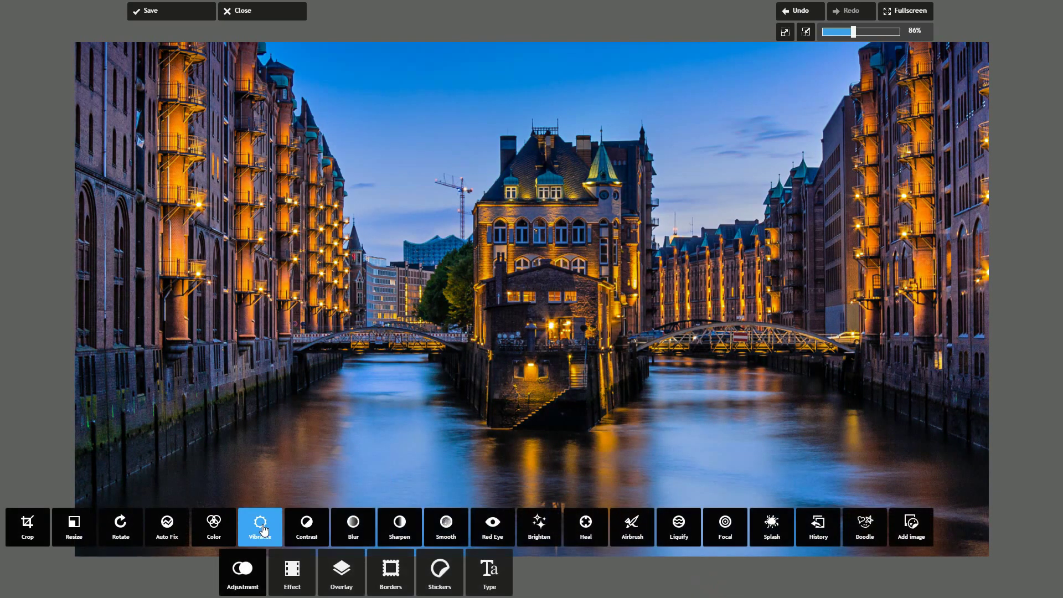
pyautogui.click(214, 526)
pyautogui.moveTo(515, 583); pyautogui.dragTo(540, 586)
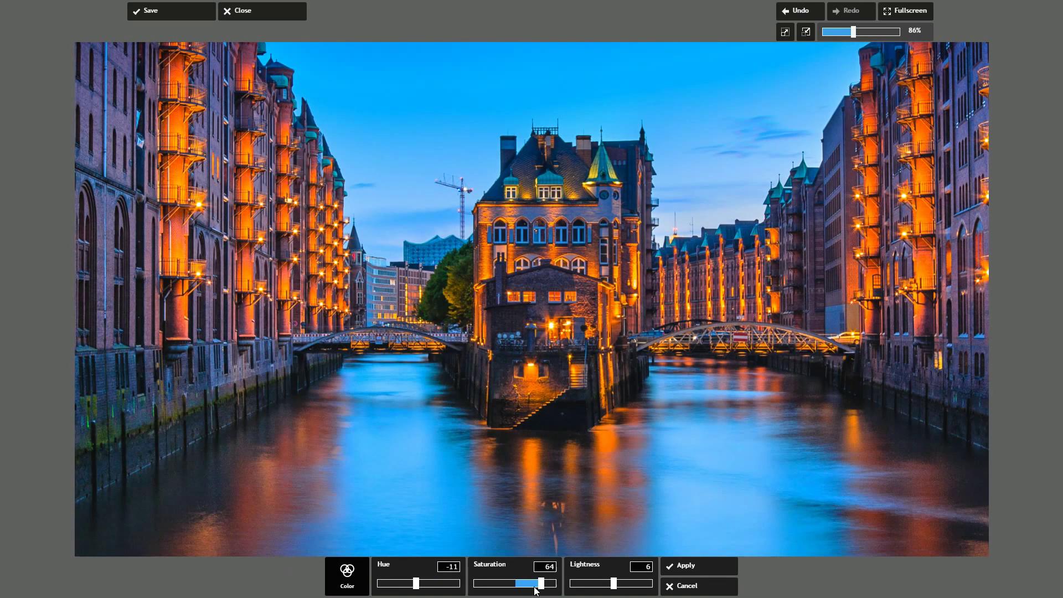
pyautogui.click(697, 566)
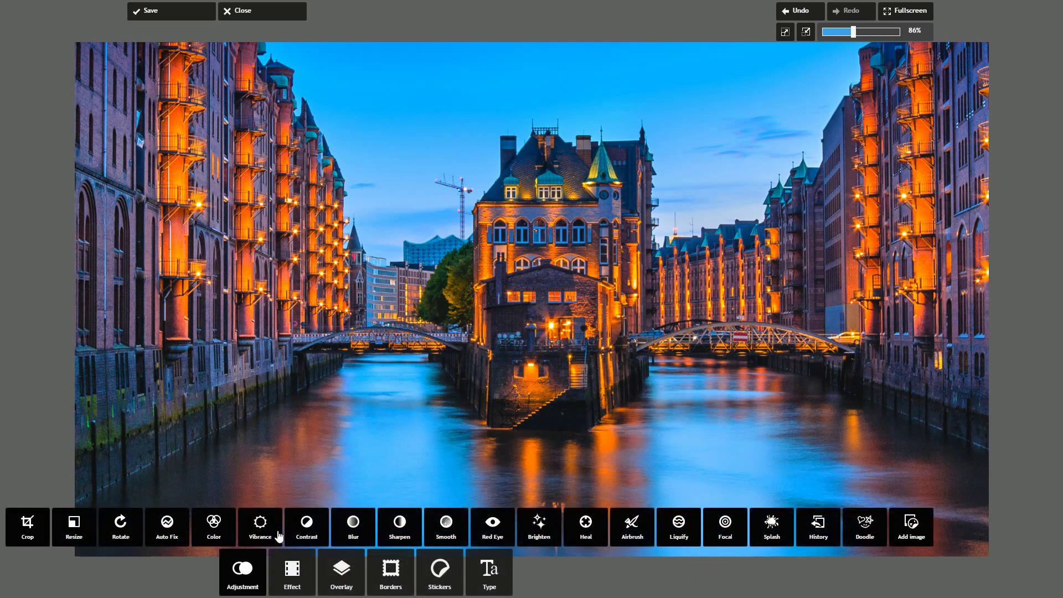
# - Raise the photo's vibrance and apply the adjustment
pyautogui.click(274, 531)
pyautogui.moveTo(515, 584); pyautogui.dragTo(541, 584)
pyautogui.click(609, 567)
# - Look at the Contrast adjustment and the History brush options, cancelling each without changing the photo
pyautogui.click(305, 525)
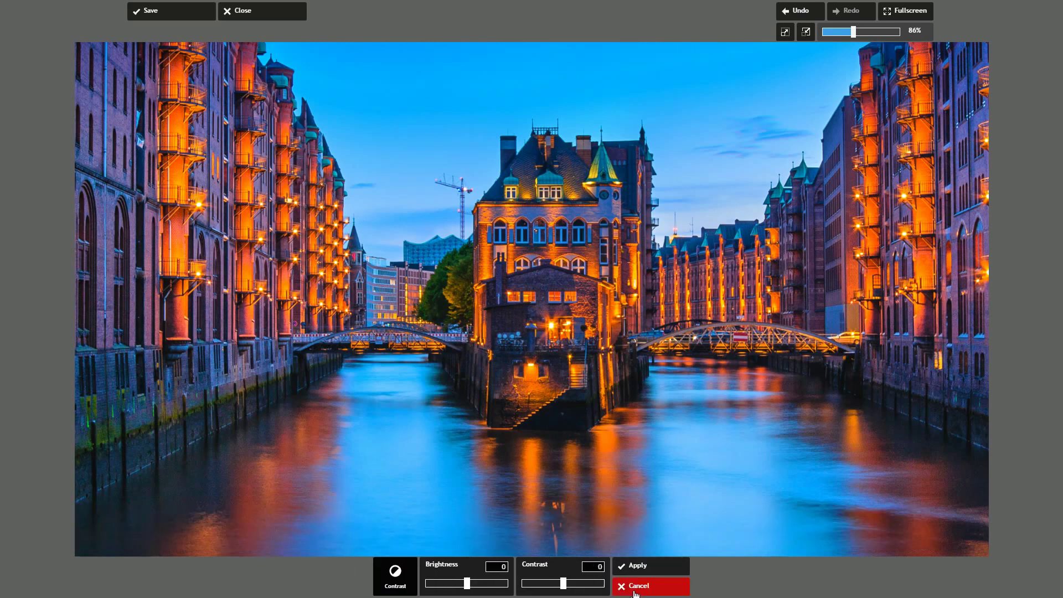
pyautogui.click(640, 588)
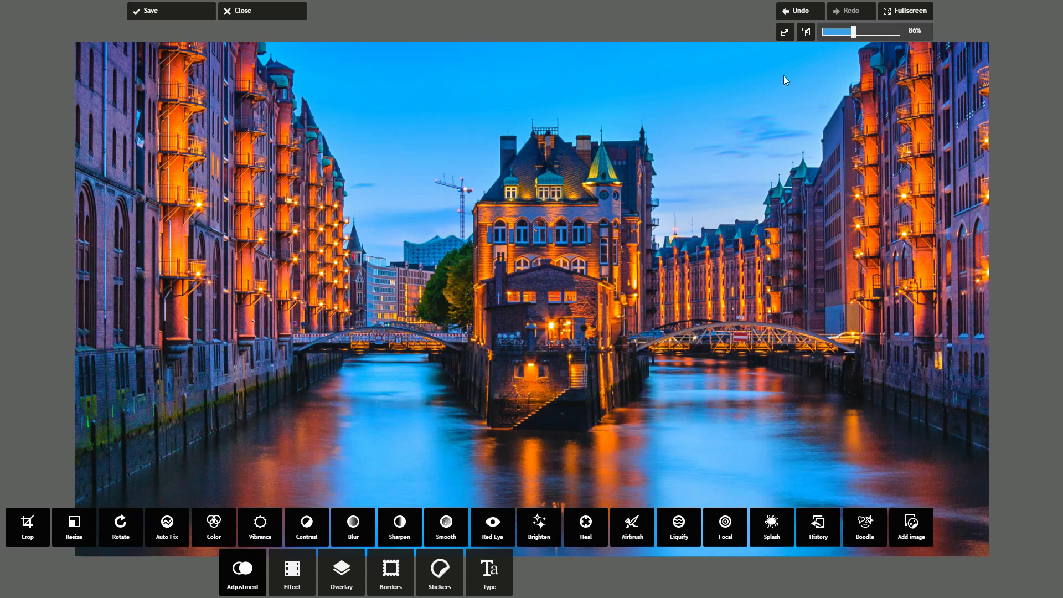
pyautogui.click(818, 532)
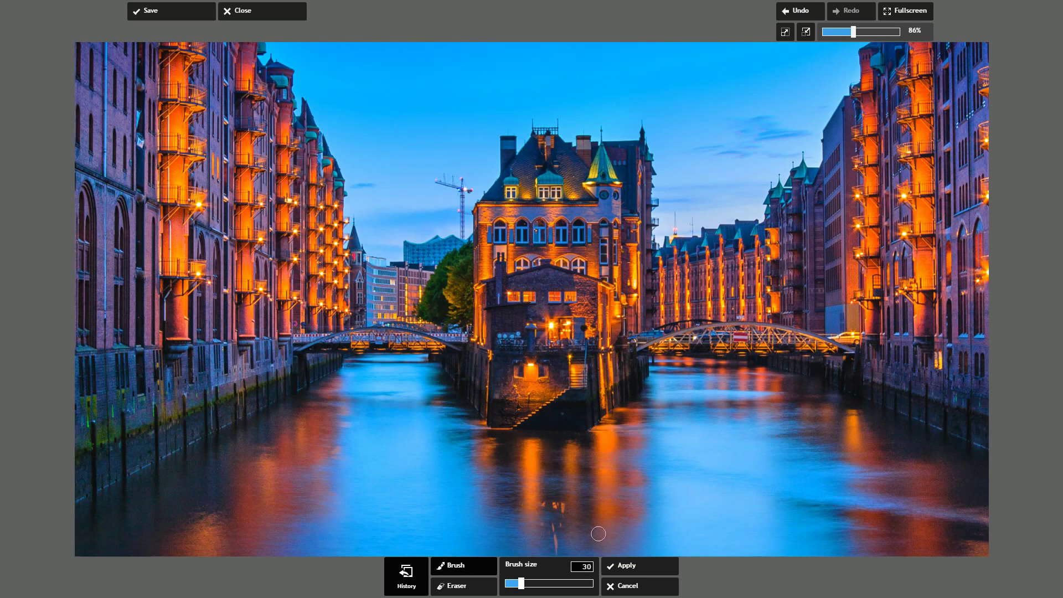
pyautogui.click(628, 586)
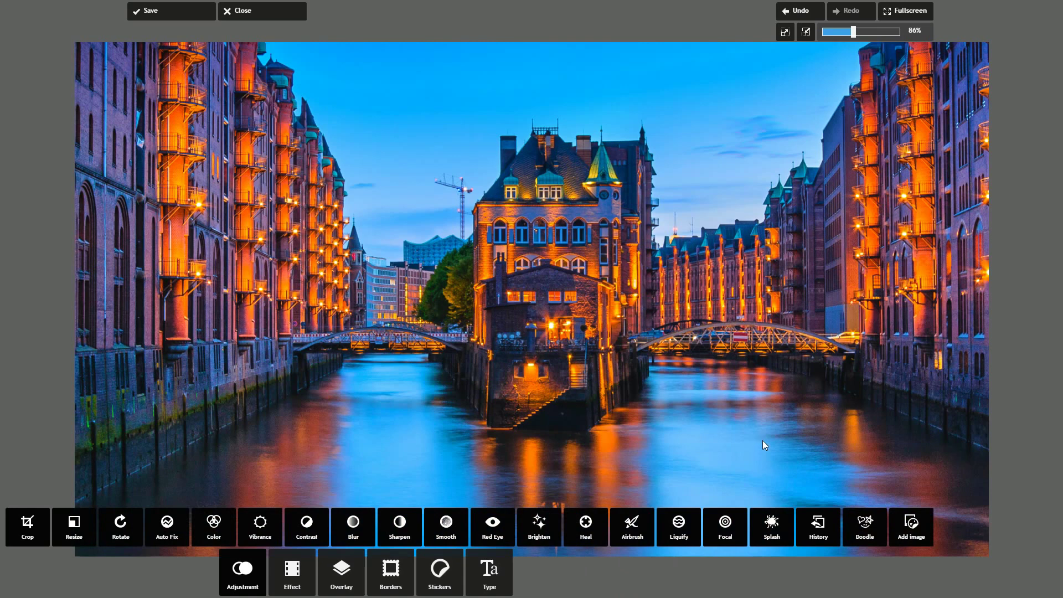
# - Blur the whole photo with a low blur amount and apply the blur
pyautogui.click(349, 524)
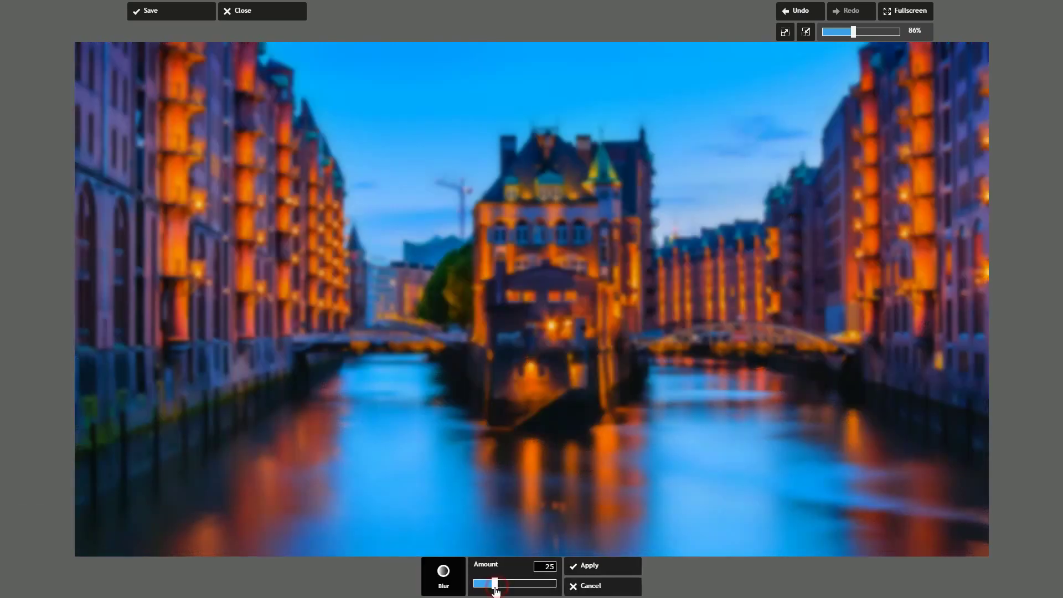
pyautogui.moveTo(497, 588); pyautogui.dragTo(491, 592)
pyautogui.click(588, 567)
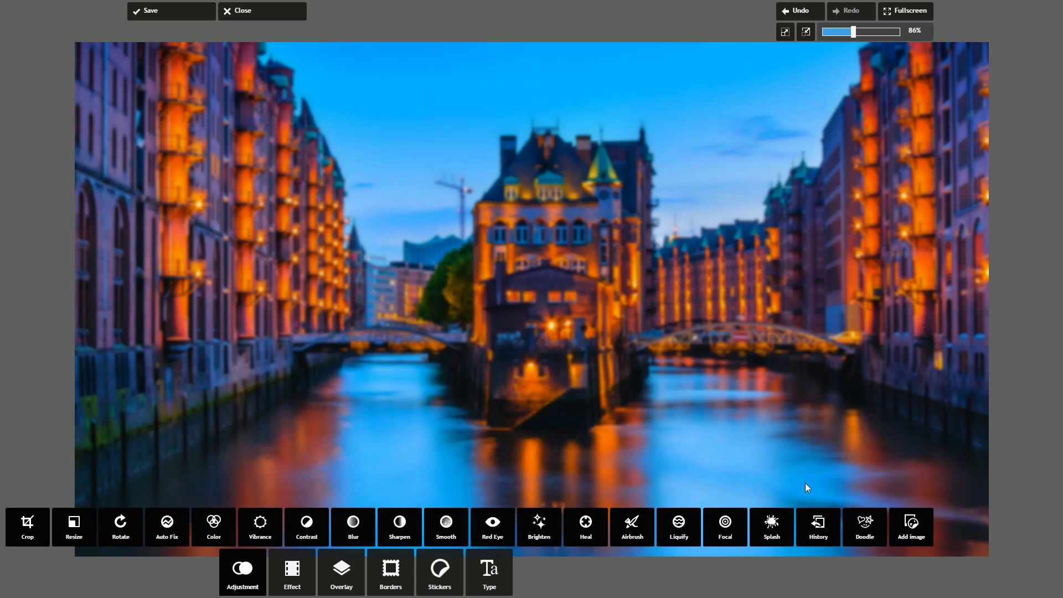
# - Leave full screen and add the pixlr image from the Pixlr Tutorial folder onto the photo
pyautogui.click(908, 526)
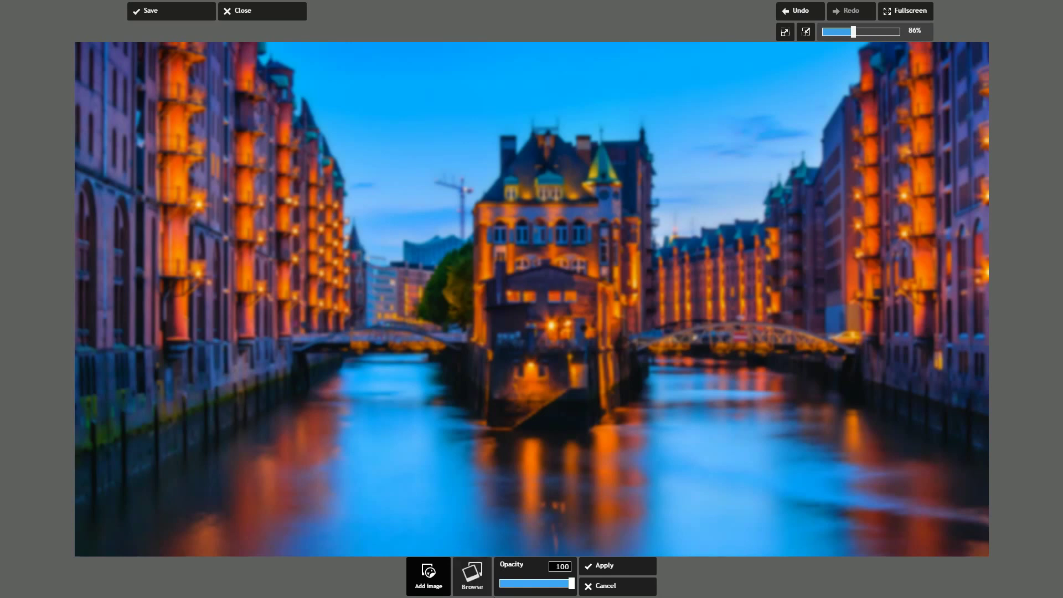
pyautogui.click(905, 17)
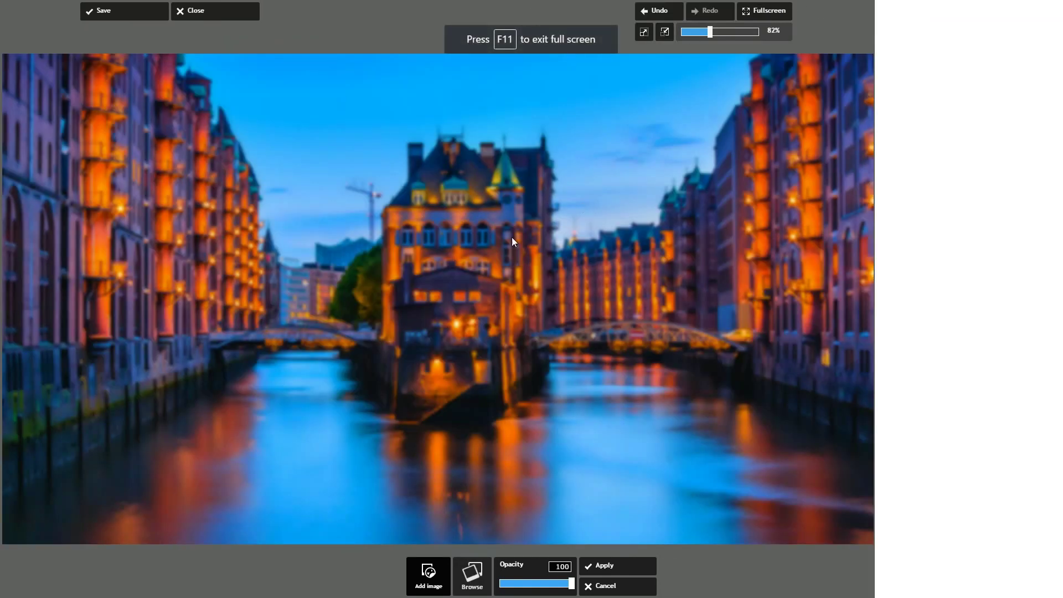
pyautogui.click(475, 569)
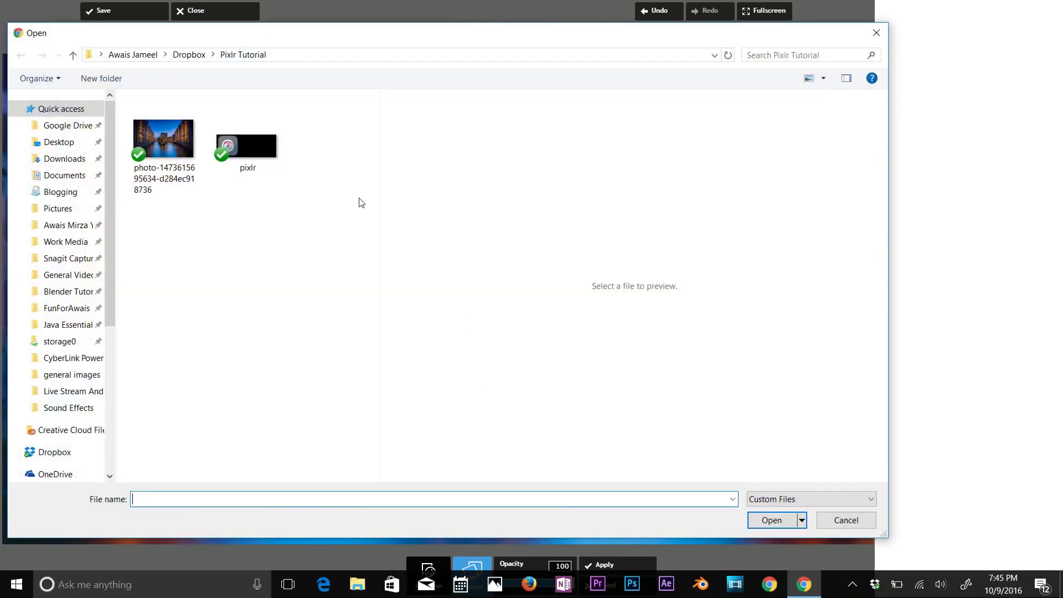
pyautogui.doubleClick(256, 148)
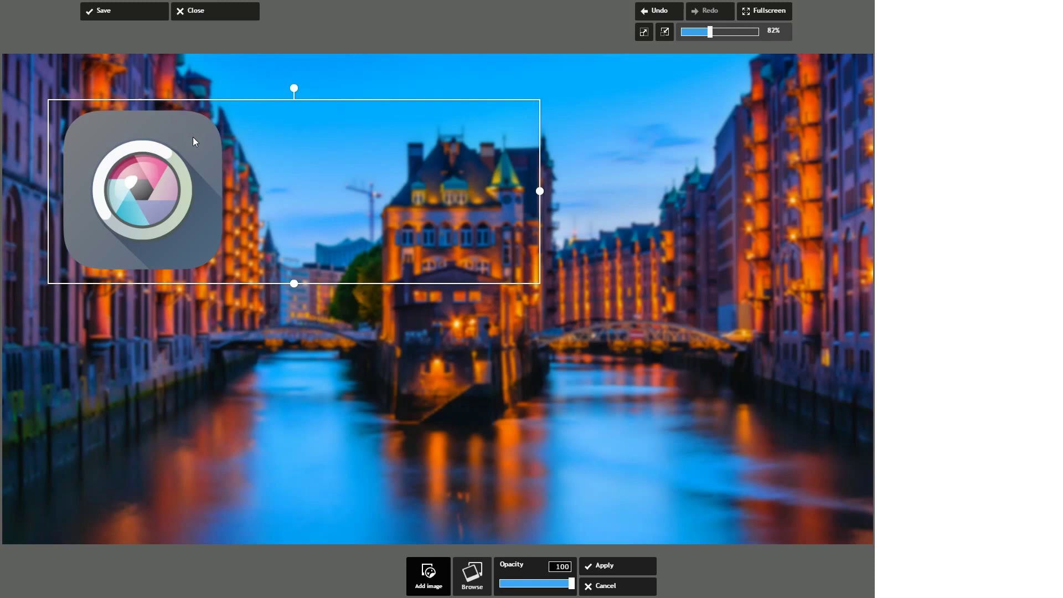
# - Enlarge the logo slightly, place and apply it in the photo's upper-left corner at 100 opacity, and return to full screen with keyboard controls allowed
pyautogui.moveTo(171, 172)
pyautogui.mouseDown()
pyautogui.moveTo(171, 148)
pyautogui.moveTo(175, 215)
pyautogui.moveTo(163, 164)
pyautogui.mouseUp()
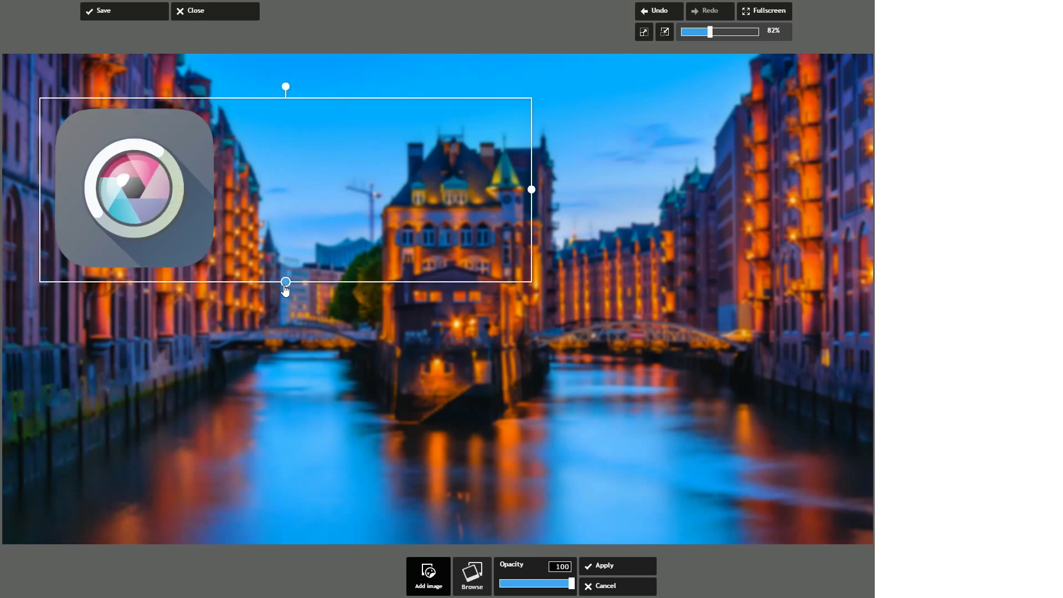
pyautogui.moveTo(283, 285)
pyautogui.mouseDown()
pyautogui.moveTo(299, 311)
pyautogui.moveTo(292, 288)
pyautogui.mouseUp()
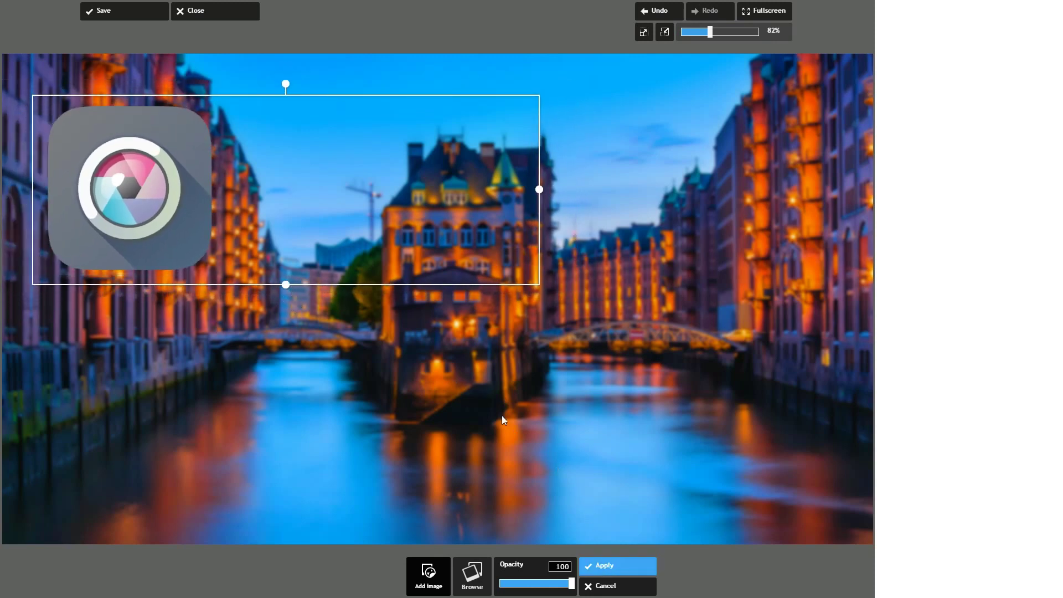
pyautogui.moveTo(540, 190); pyautogui.dragTo(569, 190)
pyautogui.moveTo(183, 187); pyautogui.dragTo(186, 170)
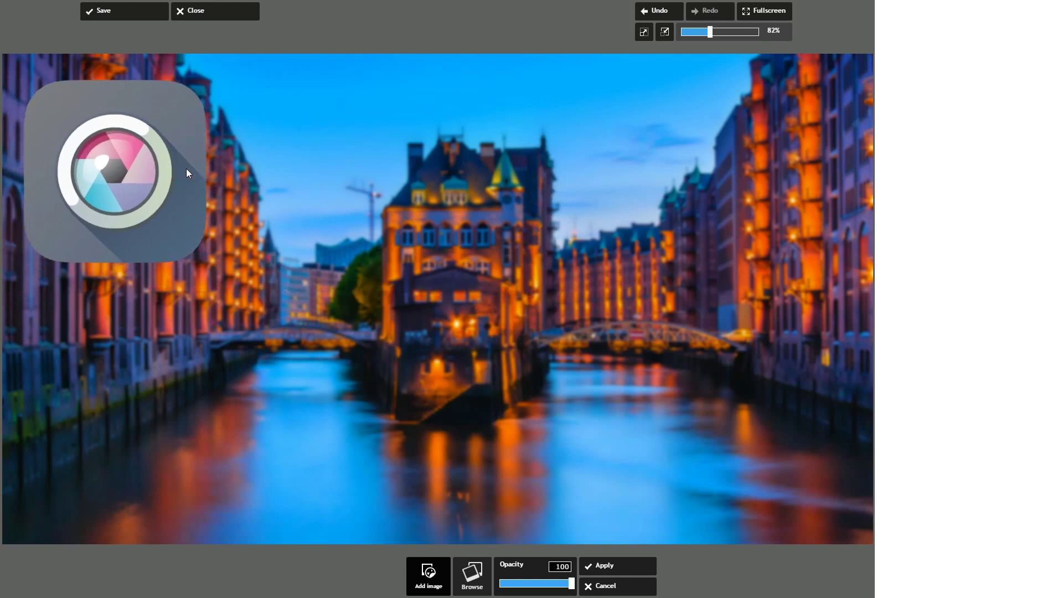
pyautogui.click(631, 563)
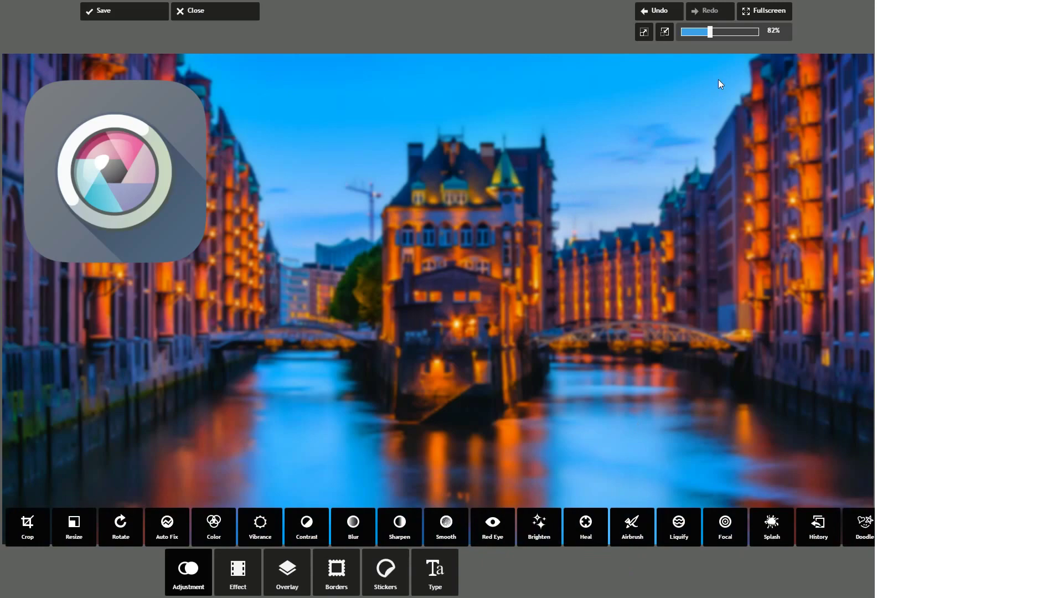
pyautogui.click(764, 11)
pyautogui.click(566, 127)
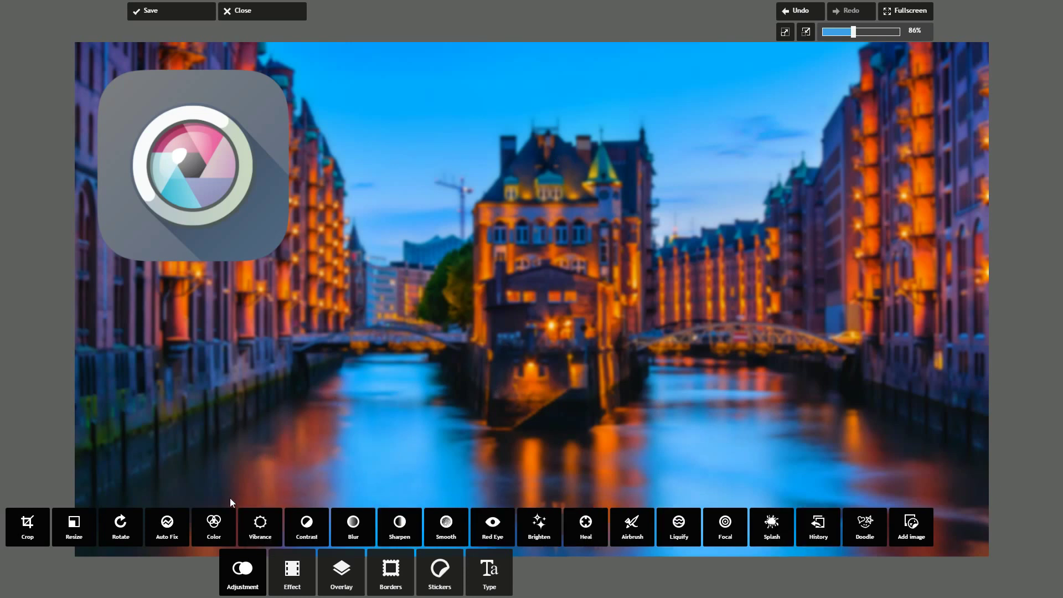
# - Try the Satya effect from the Vintage category at amount 100 and cancel it
pyautogui.click(283, 573)
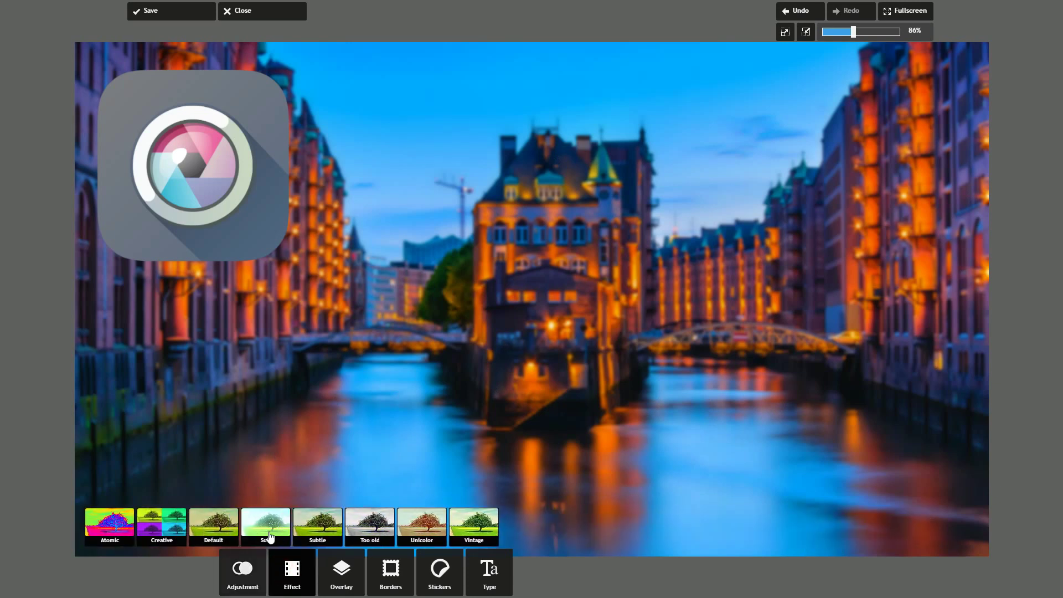
pyautogui.click(475, 534)
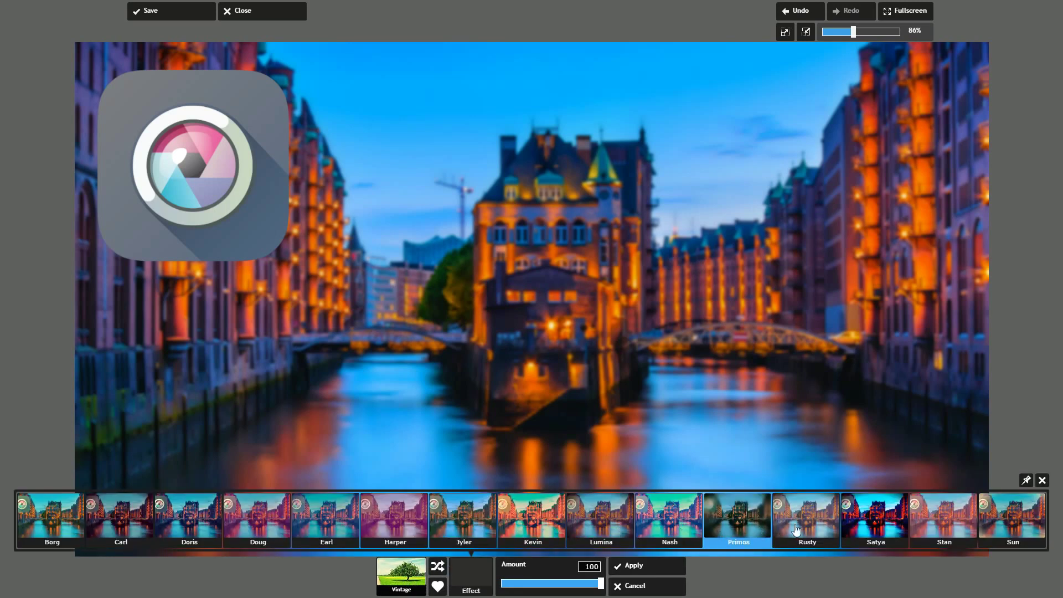
pyautogui.click(868, 522)
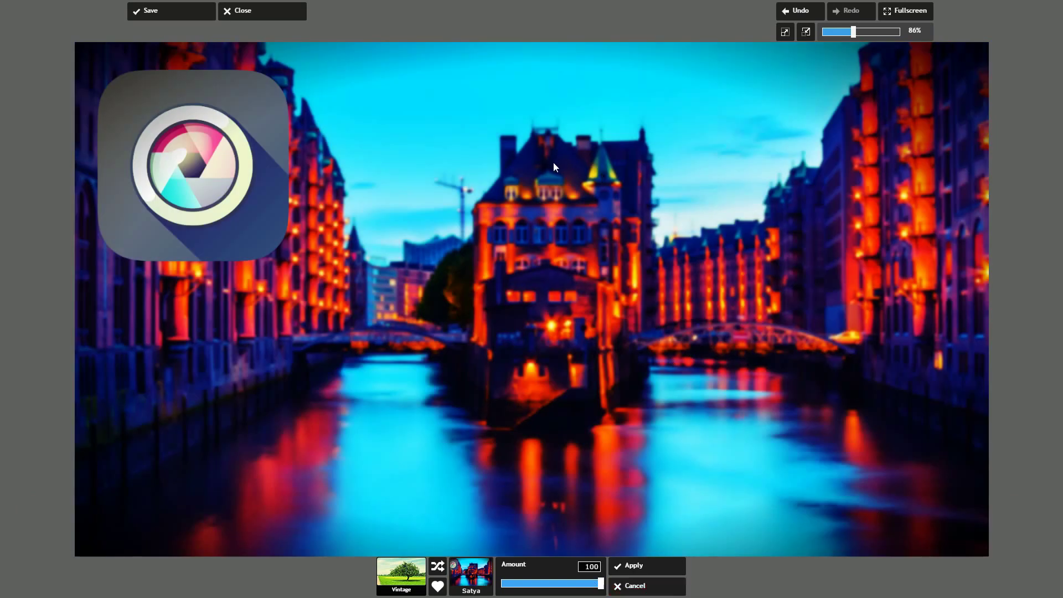
pyautogui.click(635, 588)
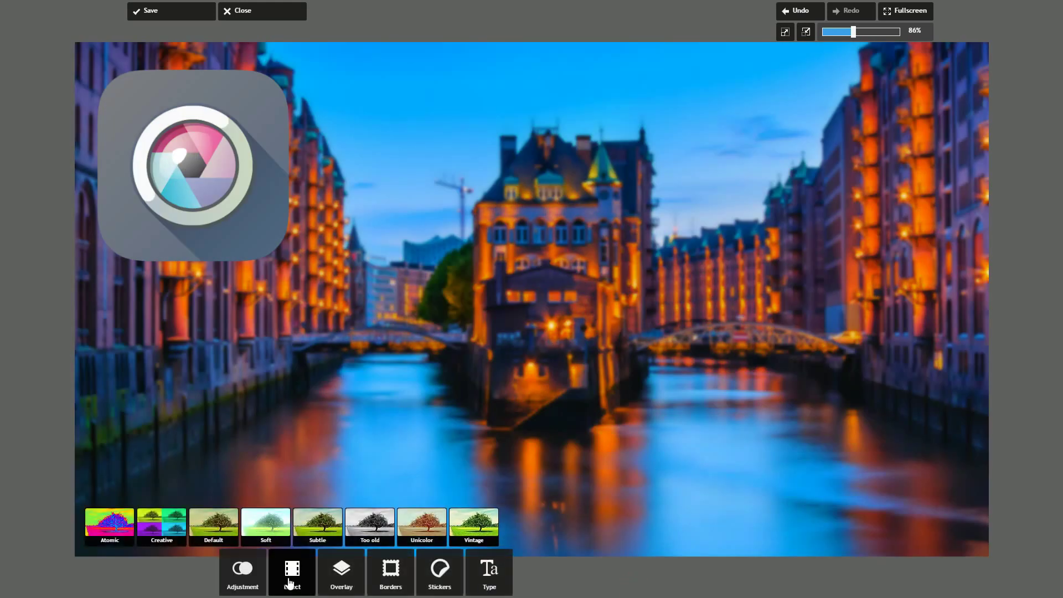
# - Overlay the photo with the Fever design from the Fireworks category at amount 100 and apply it
pyautogui.click(344, 589)
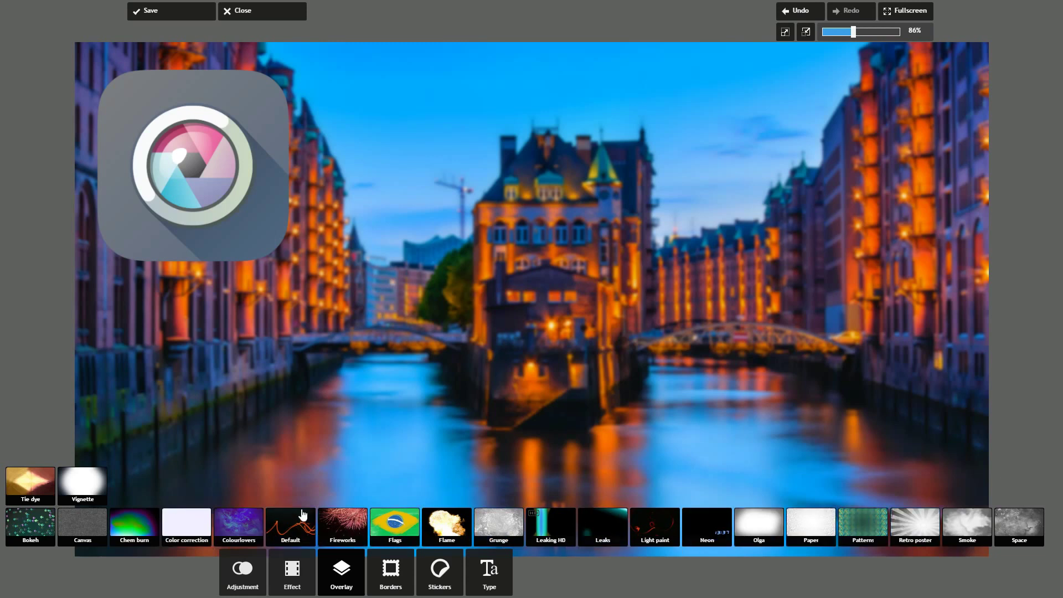
pyautogui.click(334, 515)
pyautogui.click(381, 566)
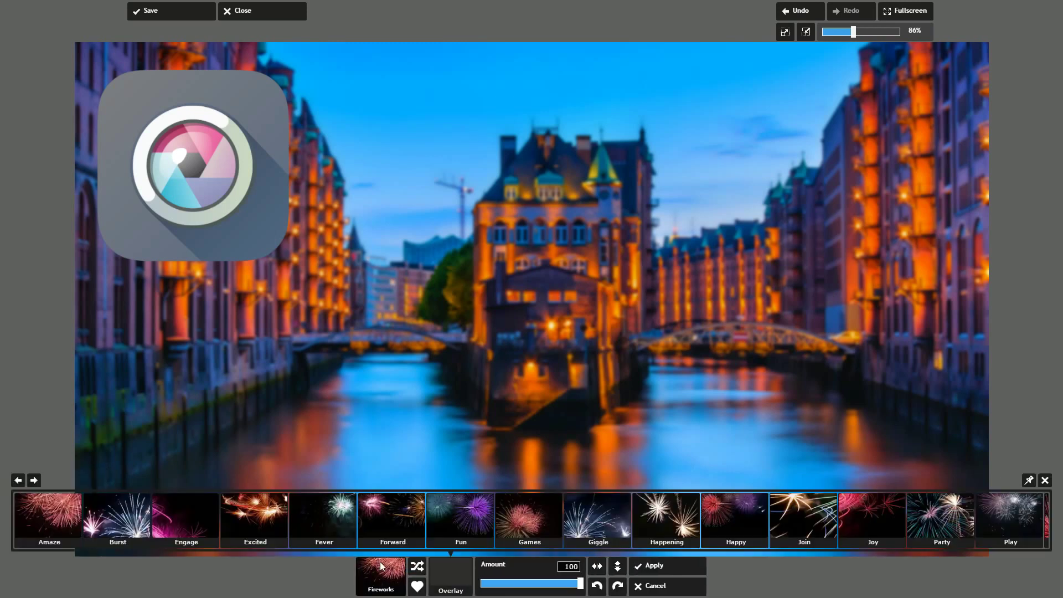
pyautogui.click(417, 566)
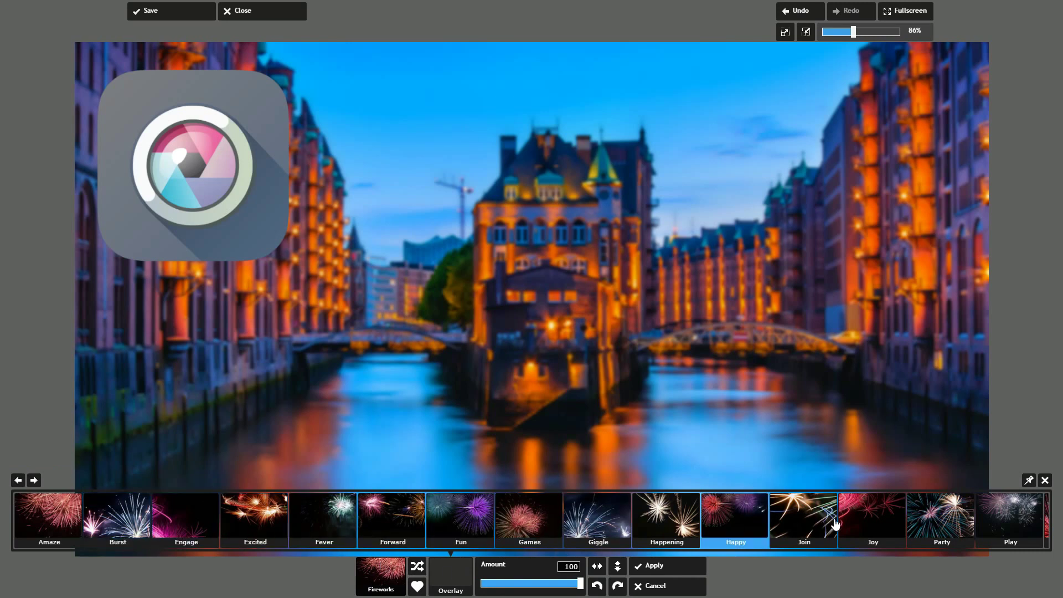
pyautogui.click(34, 480)
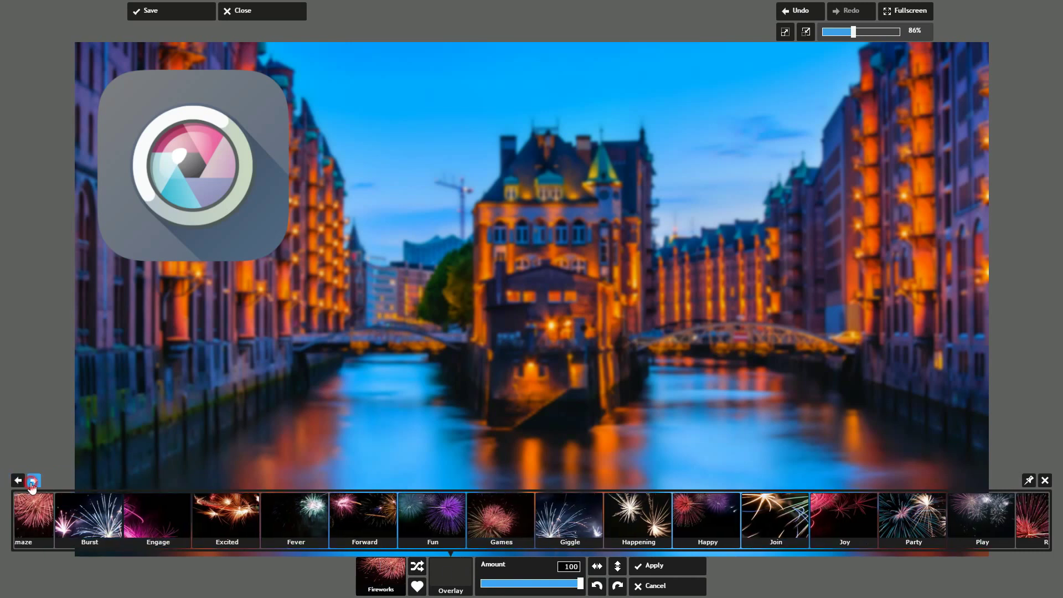
pyautogui.click(16, 482)
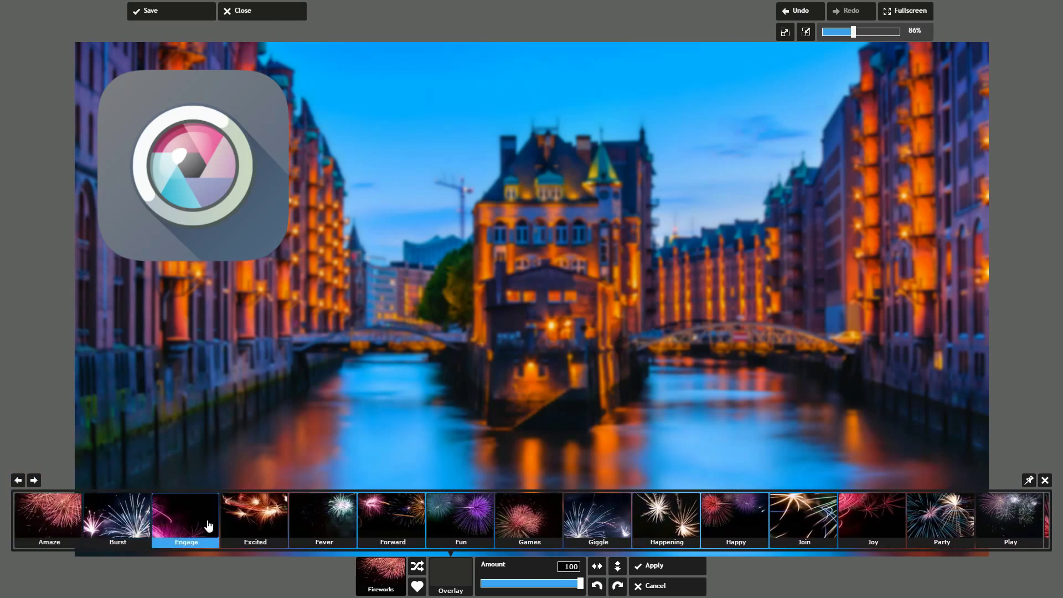
pyautogui.click(333, 512)
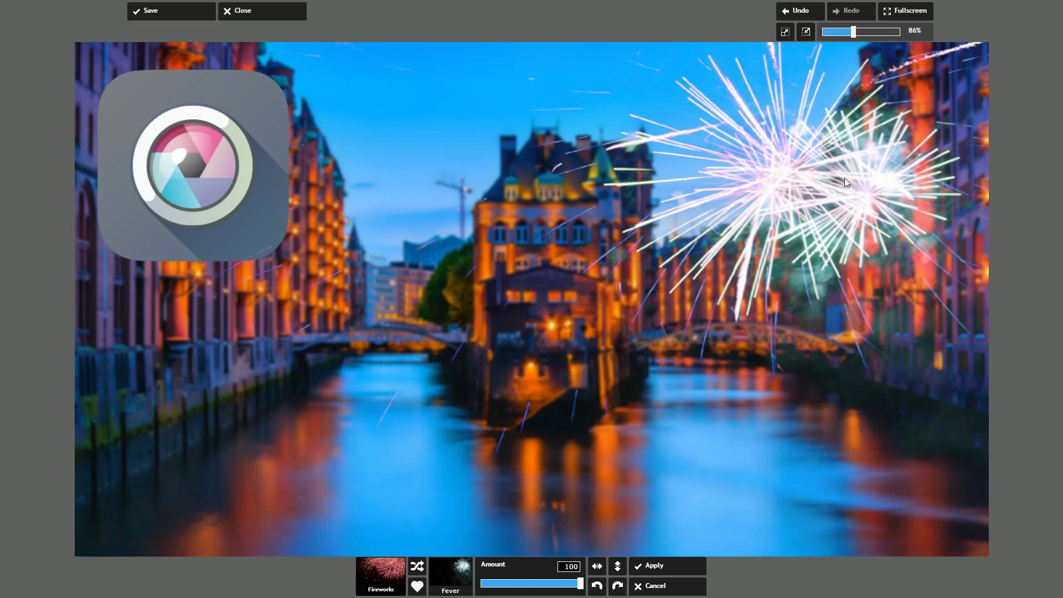
pyautogui.click(659, 560)
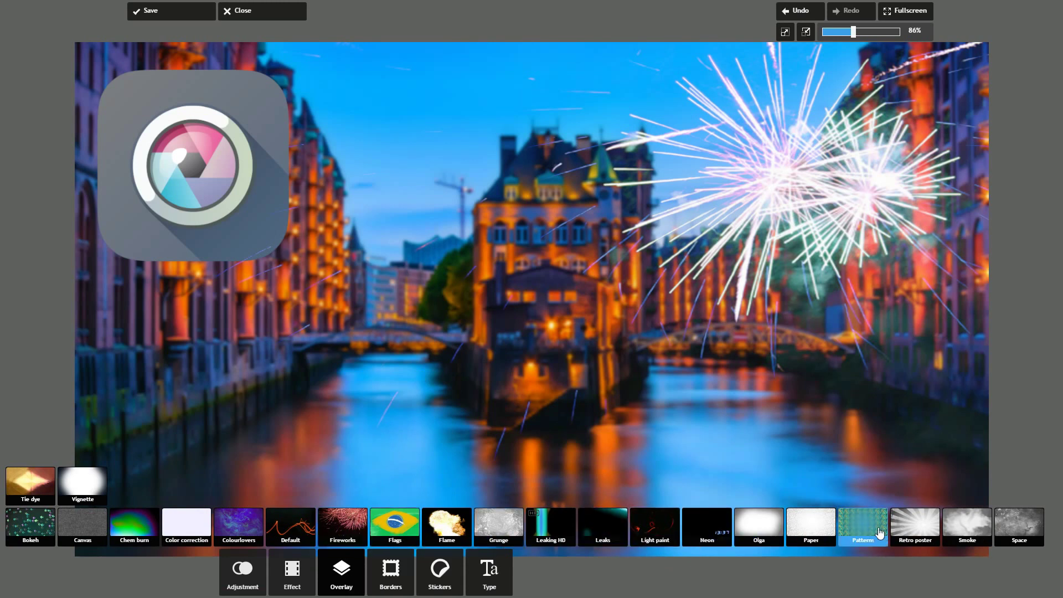
# - Try the Light overlay from the Smoke category at amount 100 and cancel it
pyautogui.click(980, 525)
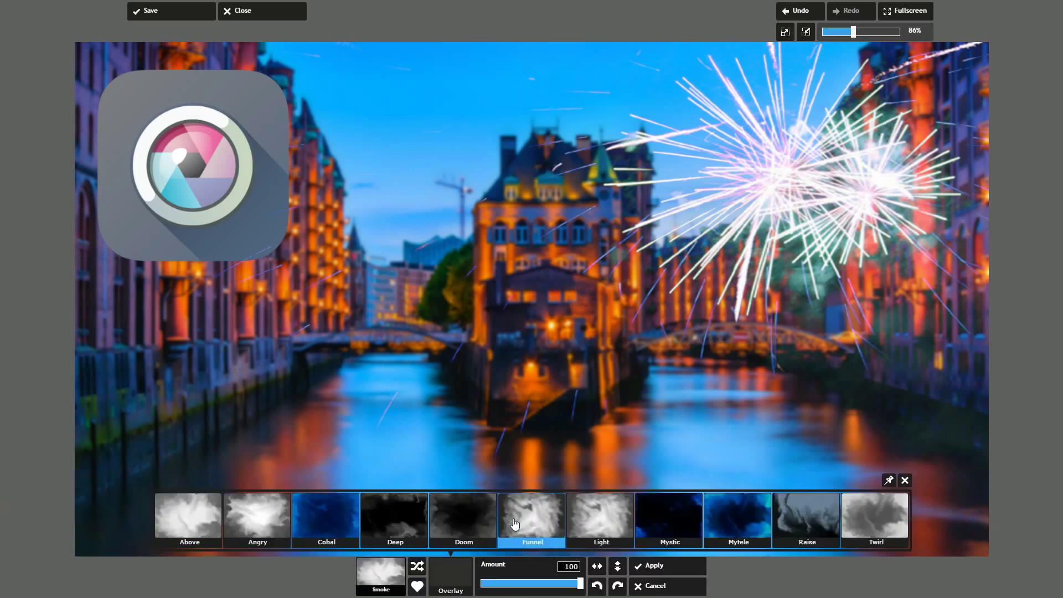
pyautogui.click(601, 518)
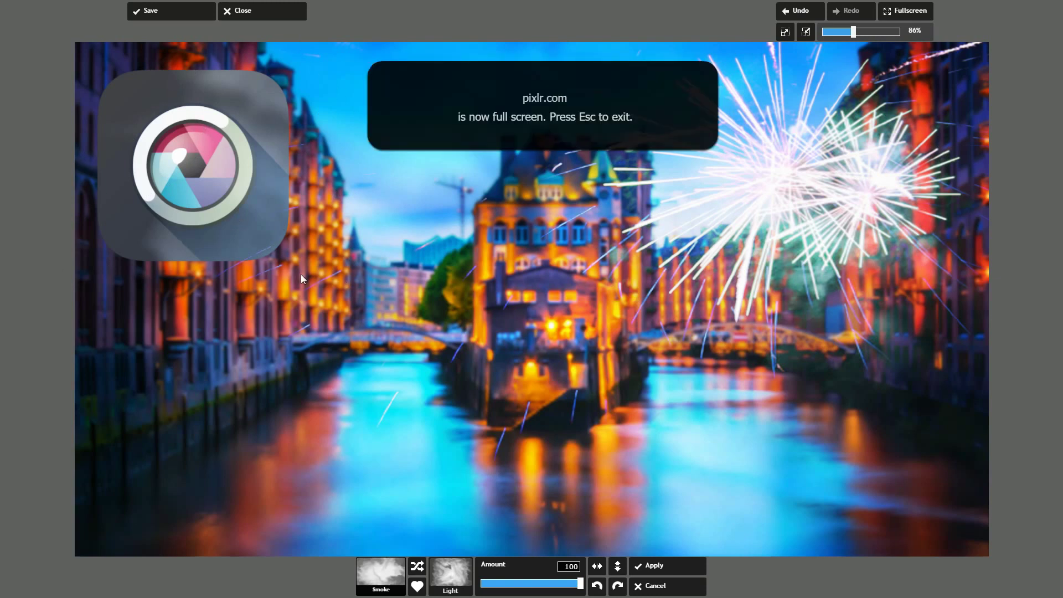
pyautogui.click(649, 586)
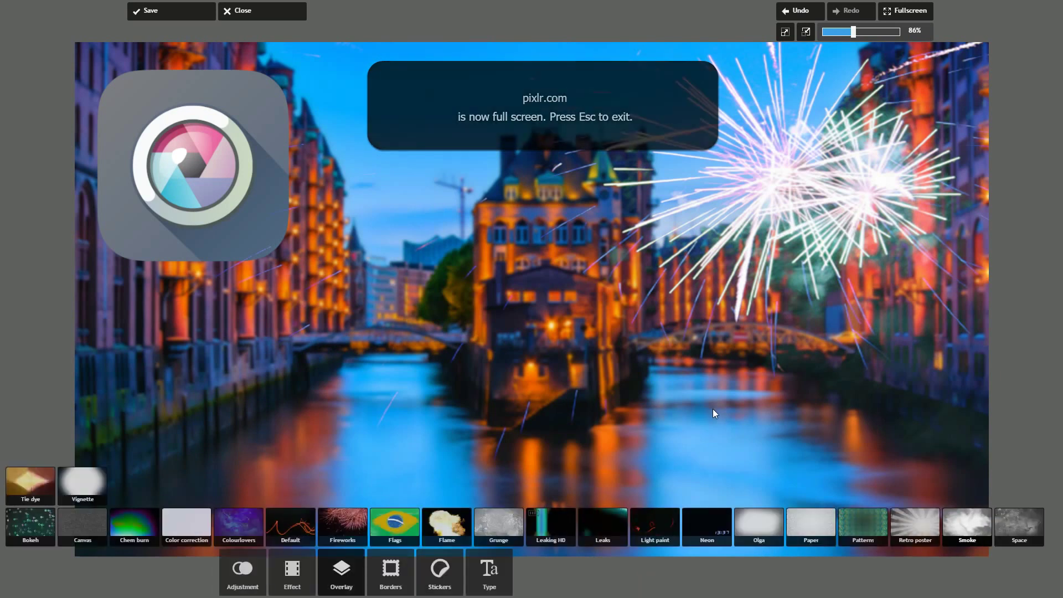
# - Look through the border designs in the Icebaby category and cancel without choosing one
pyautogui.click(391, 573)
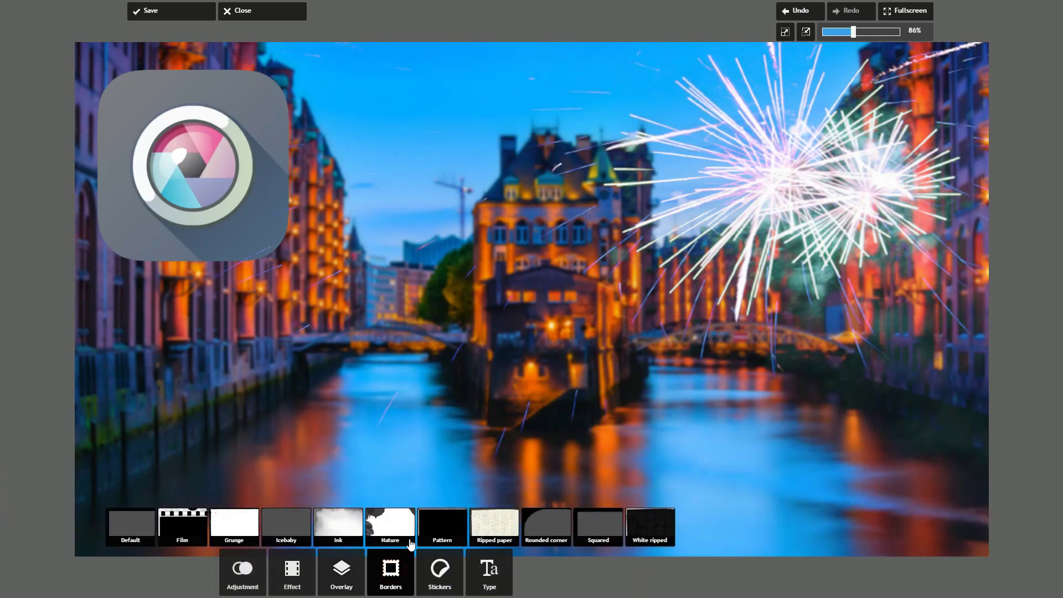
pyautogui.click(293, 526)
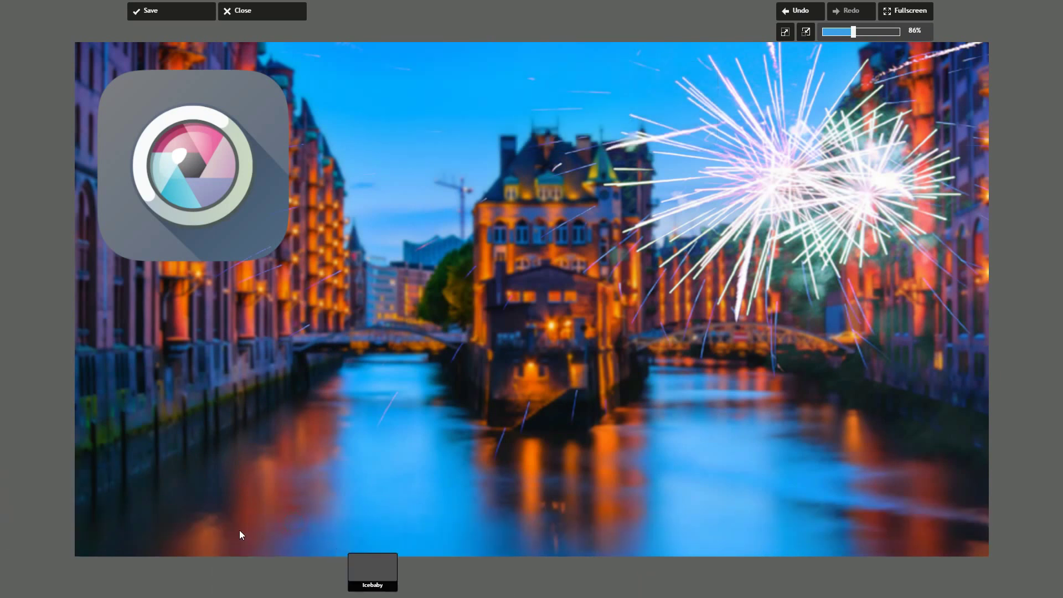
pyautogui.click(463, 582)
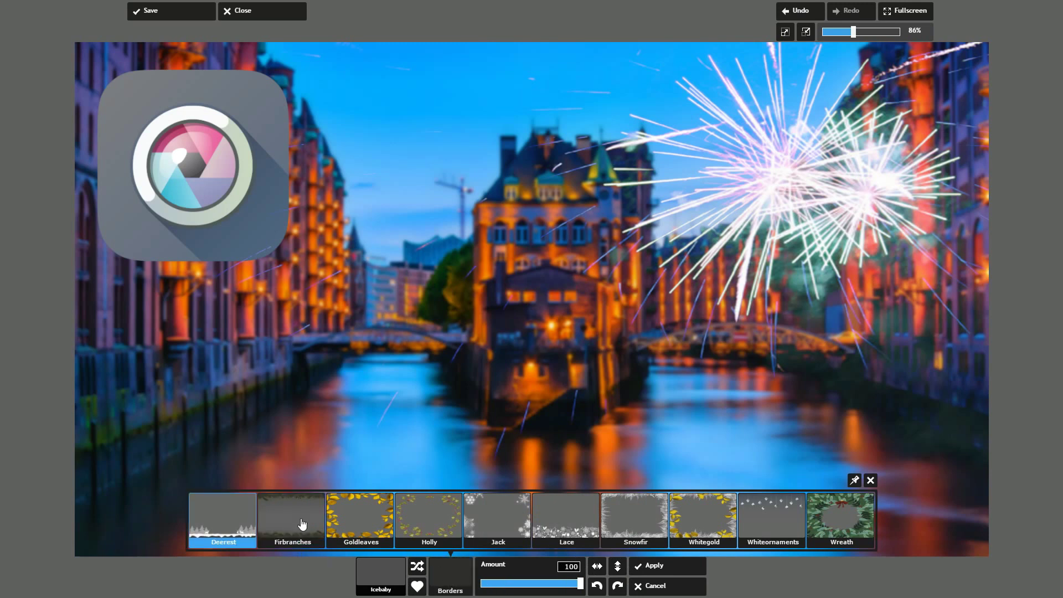
pyautogui.click(451, 586)
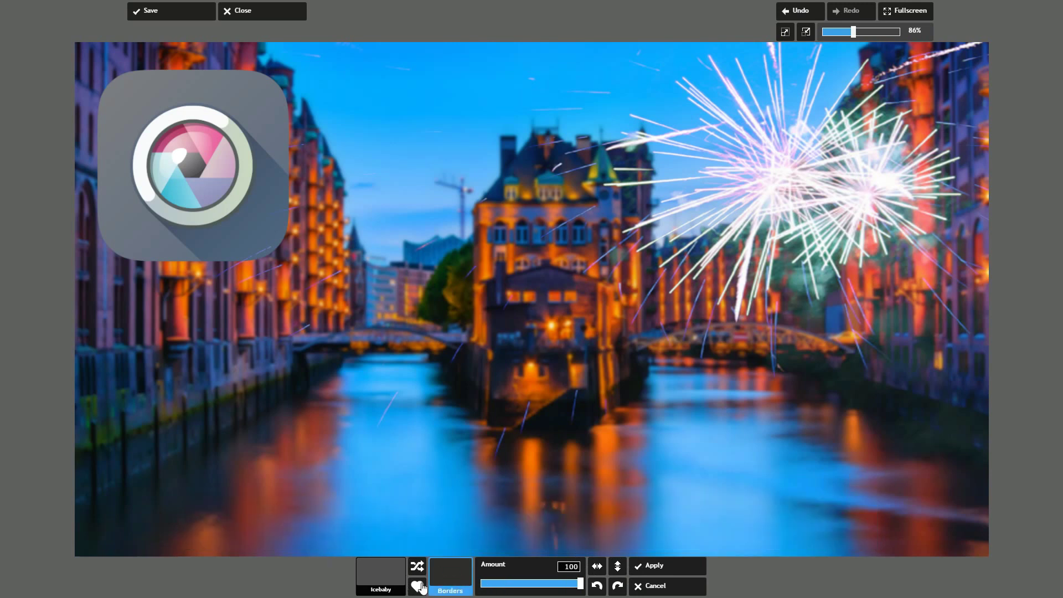
pyautogui.click(397, 582)
pyautogui.click(659, 586)
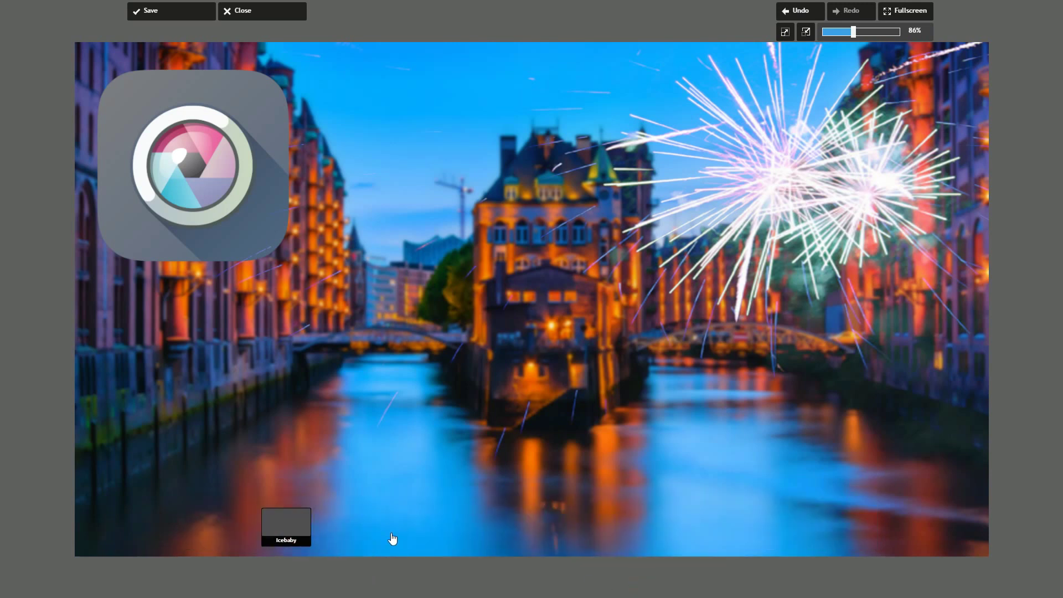
# - Try the Round, Dark, Bluk and Bluf borders from the Film category at amount 100 and cancel them
pyautogui.click(180, 543)
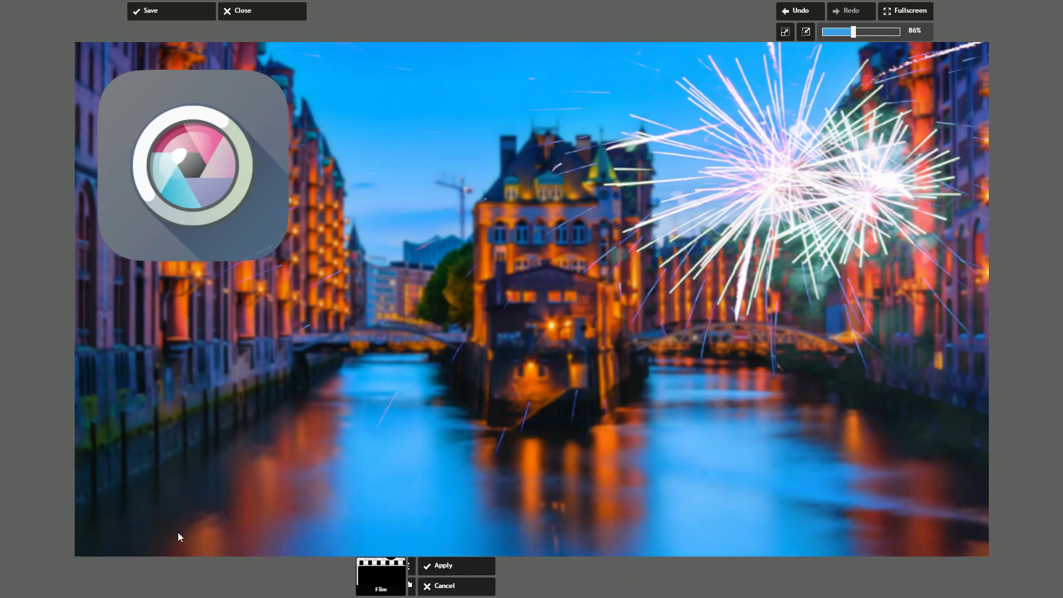
pyautogui.click(457, 580)
pyautogui.click(700, 515)
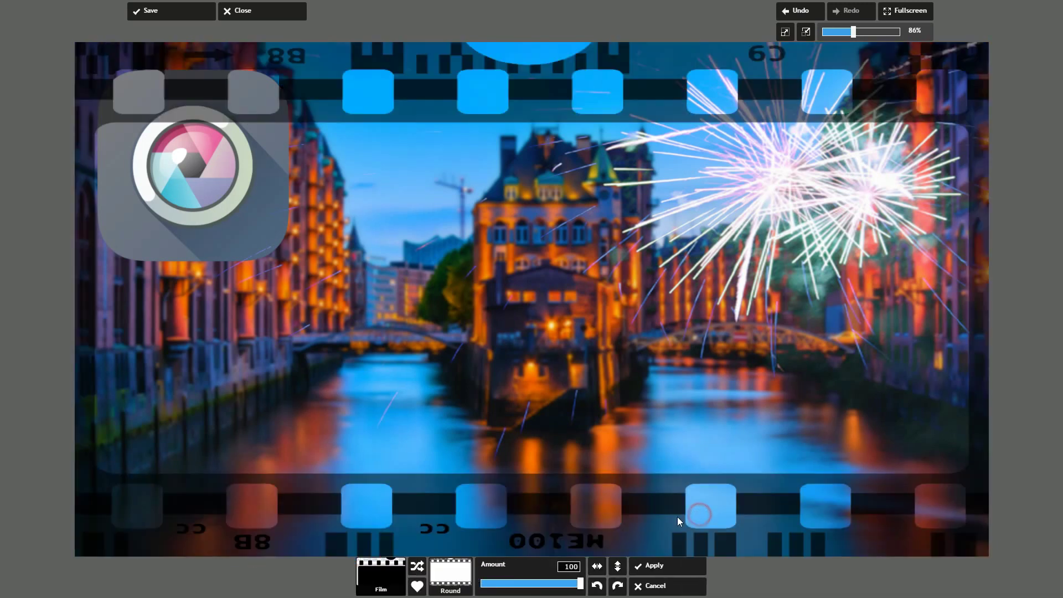
pyautogui.click(450, 564)
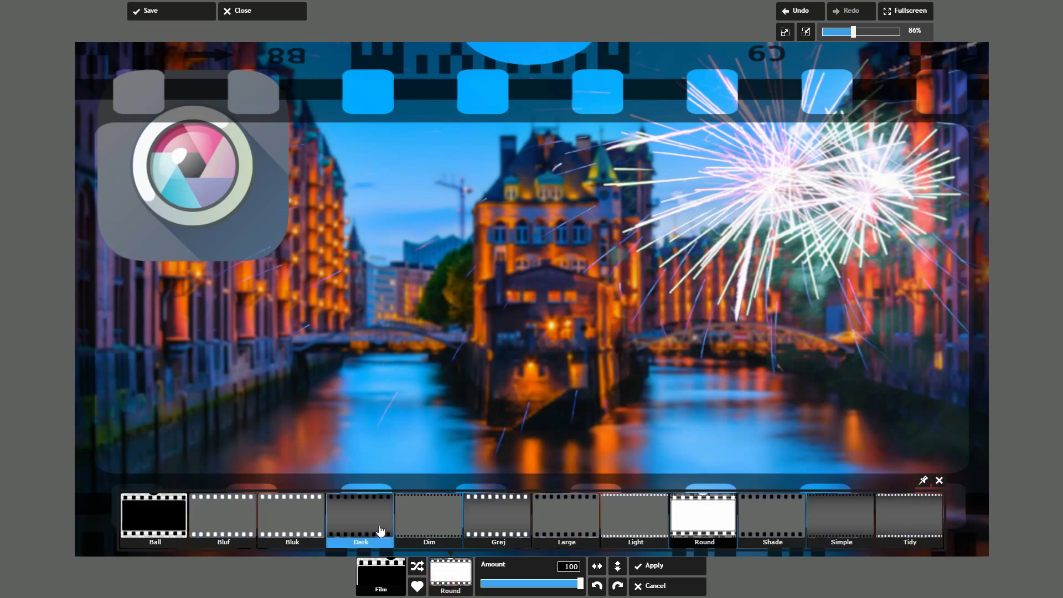
pyautogui.click(278, 518)
pyautogui.click(450, 571)
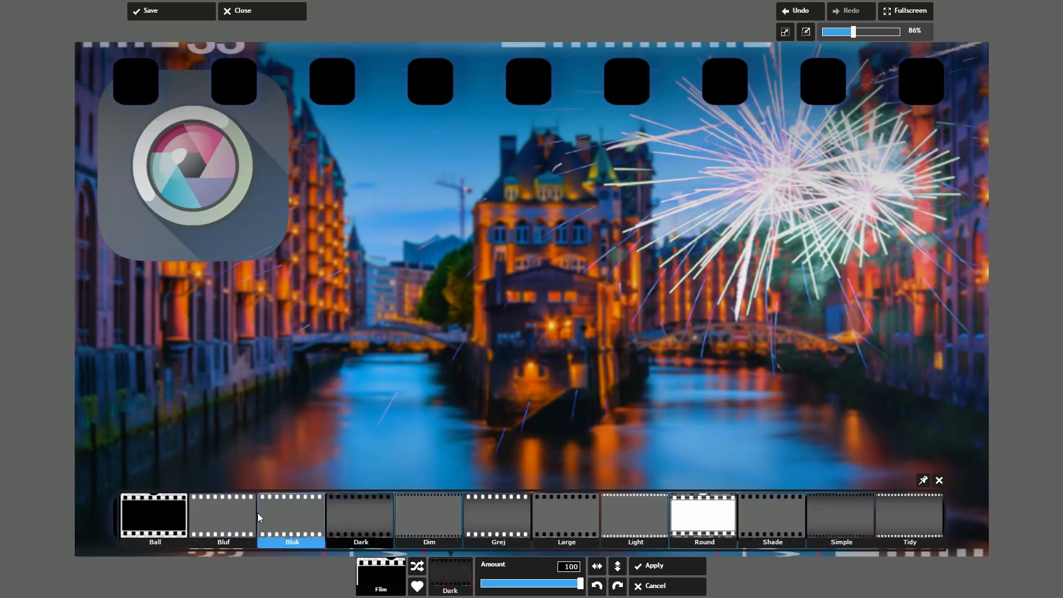
pyautogui.click(256, 512)
pyautogui.click(450, 570)
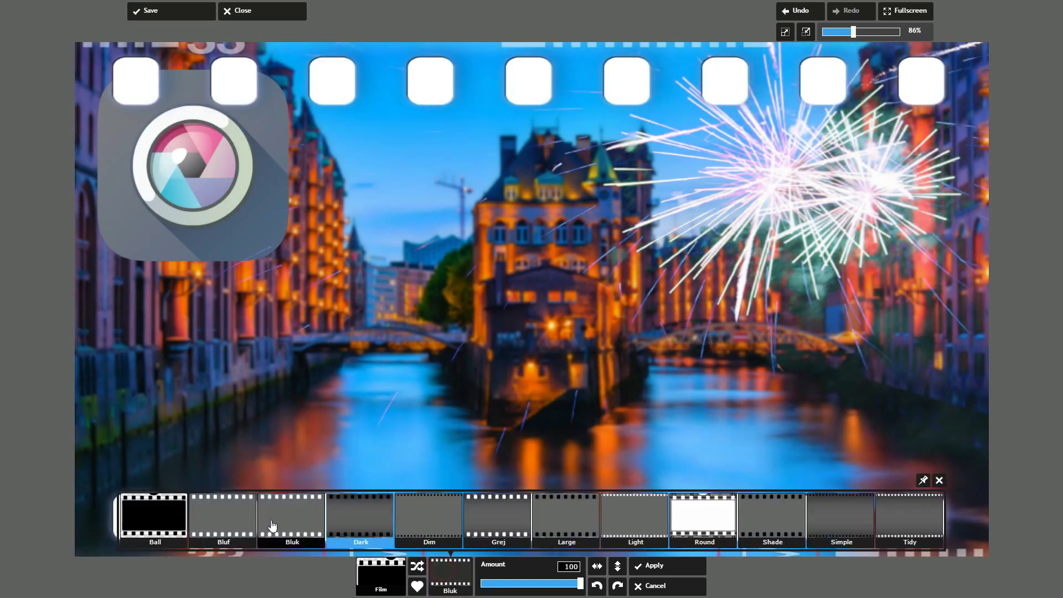
pyautogui.click(224, 515)
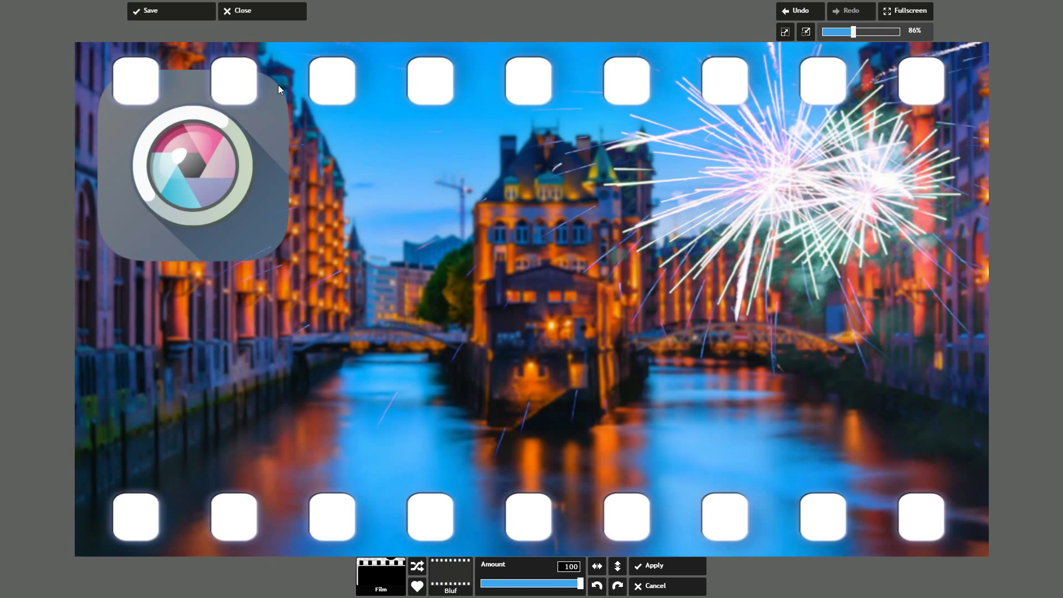
pyautogui.click(906, 10)
pyautogui.click(689, 585)
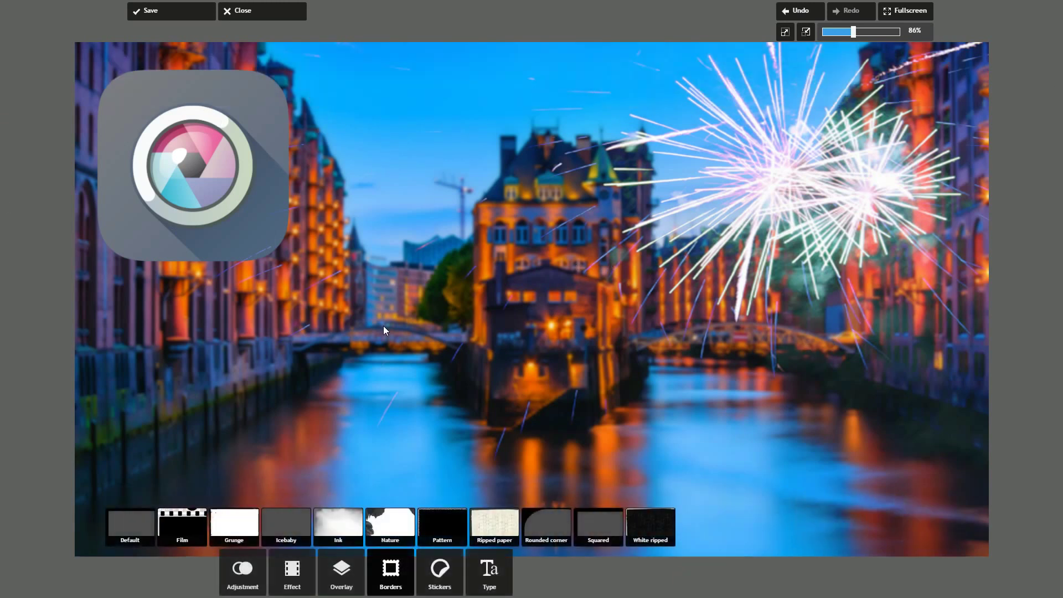
# - Try the Ladybug sticker from the Nature category, move it towards the photo's centre, rotate it counterclockwise and cancel it
pyautogui.click(432, 580)
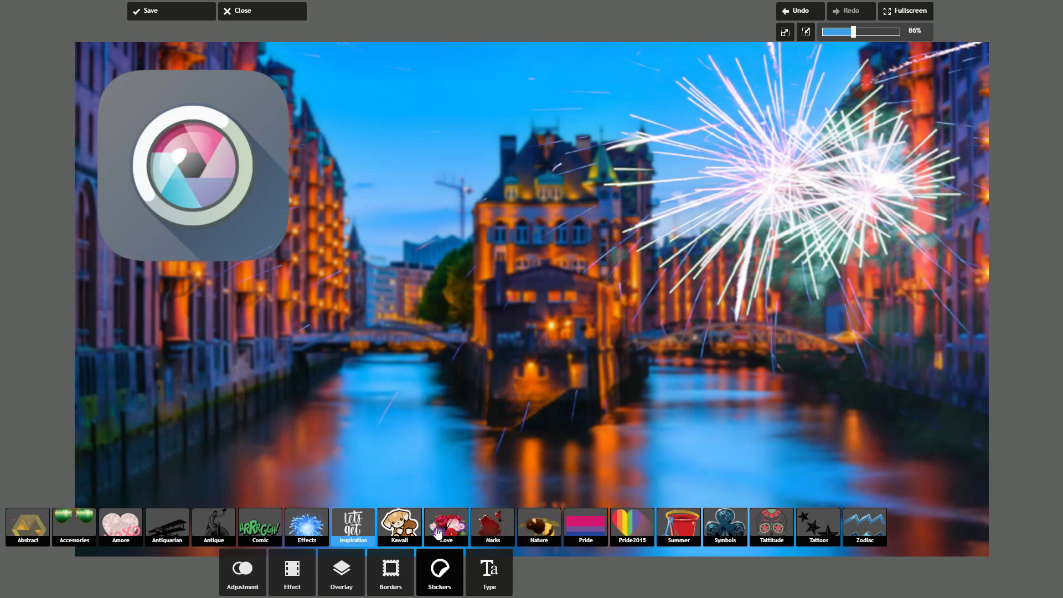
pyautogui.click(529, 533)
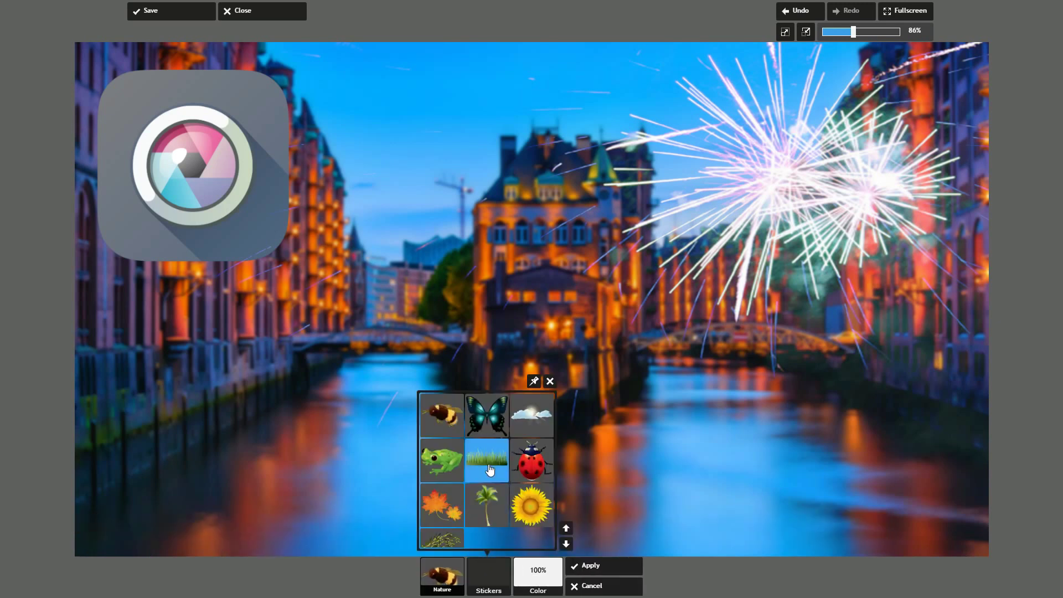
pyautogui.click(567, 545)
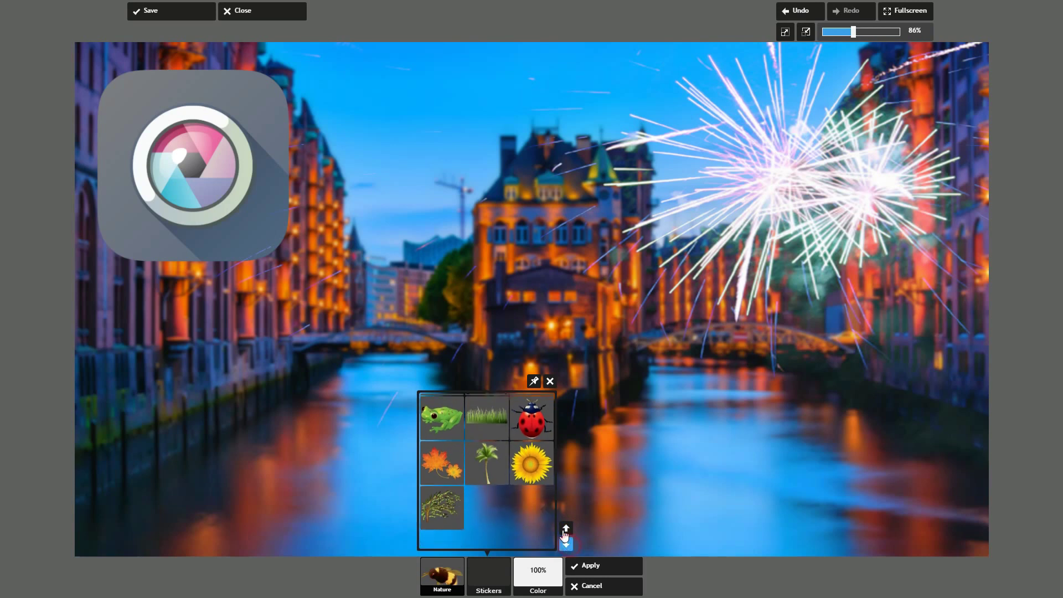
pyautogui.click(565, 529)
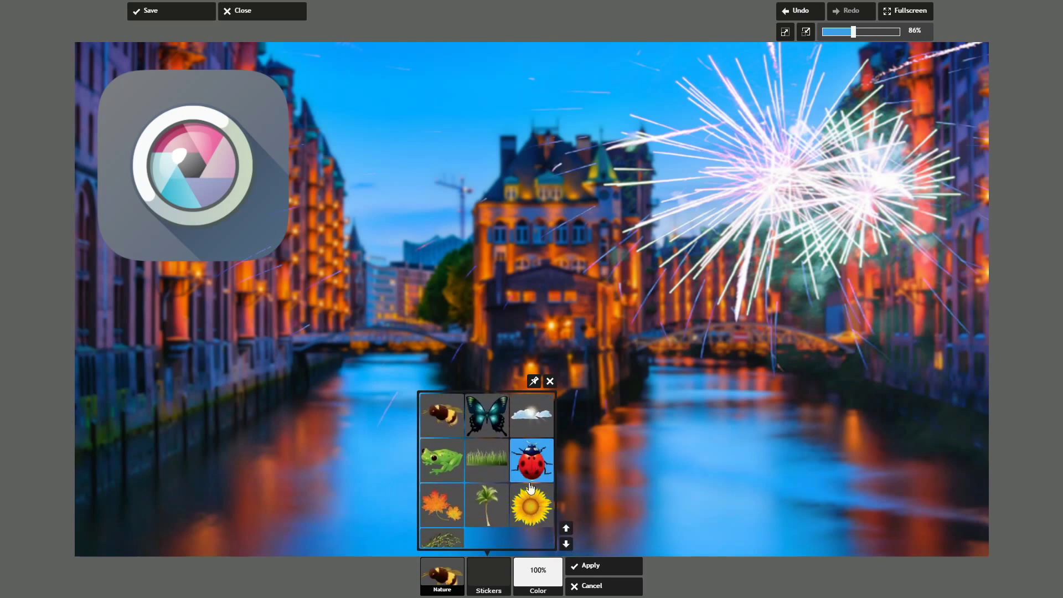
pyautogui.click(530, 465)
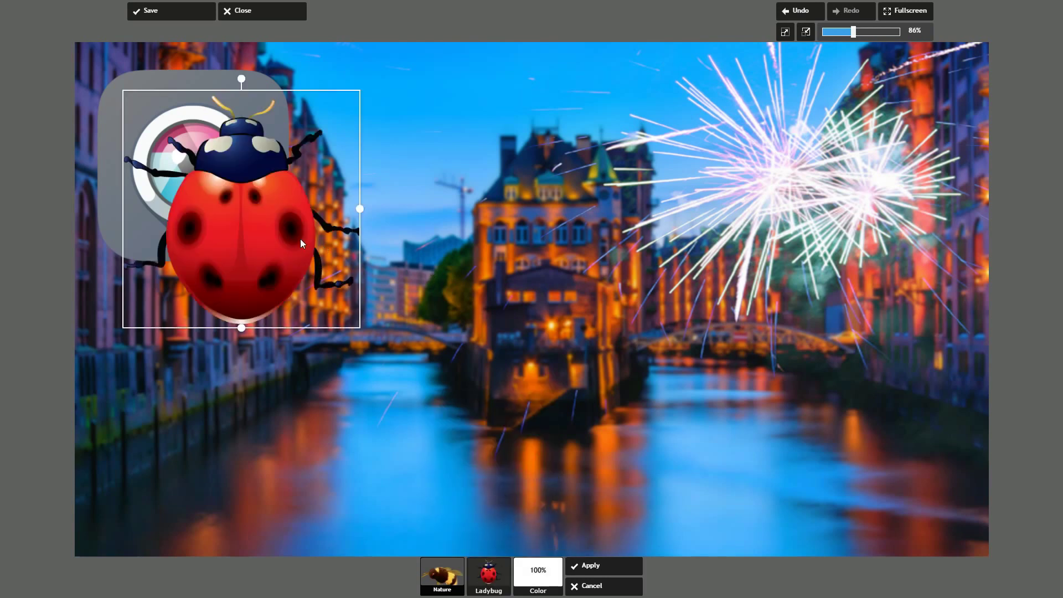
pyautogui.moveTo(300, 238); pyautogui.dragTo(524, 289)
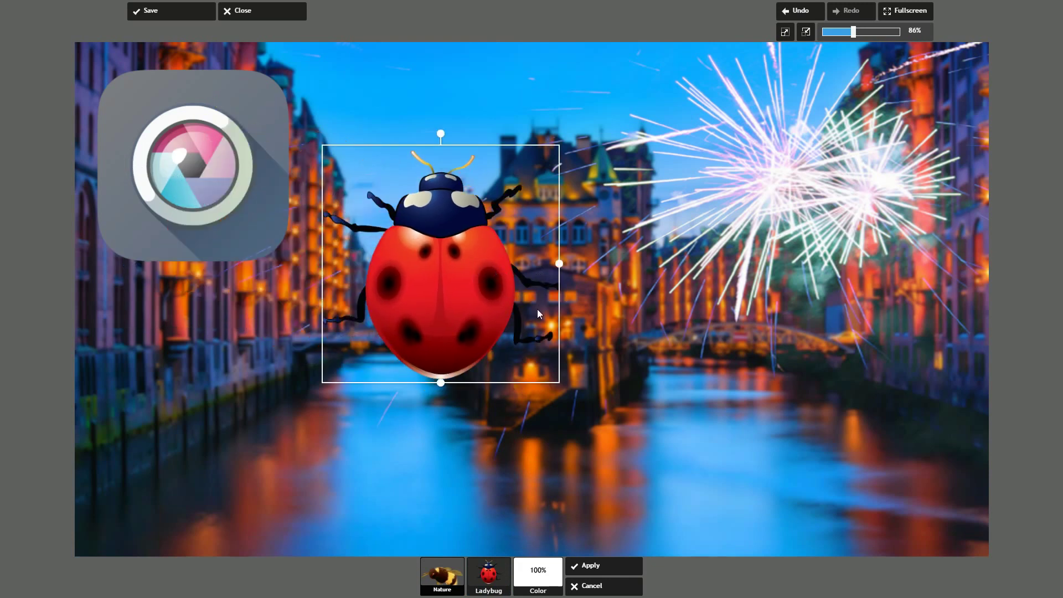
pyautogui.moveTo(443, 138); pyautogui.dragTo(359, 177)
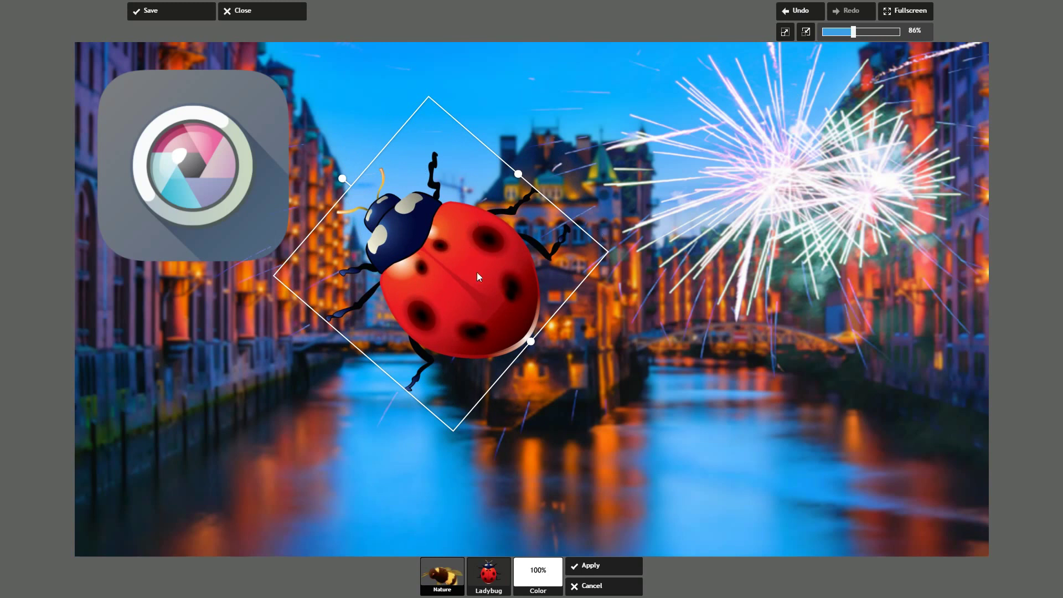
pyautogui.click(617, 587)
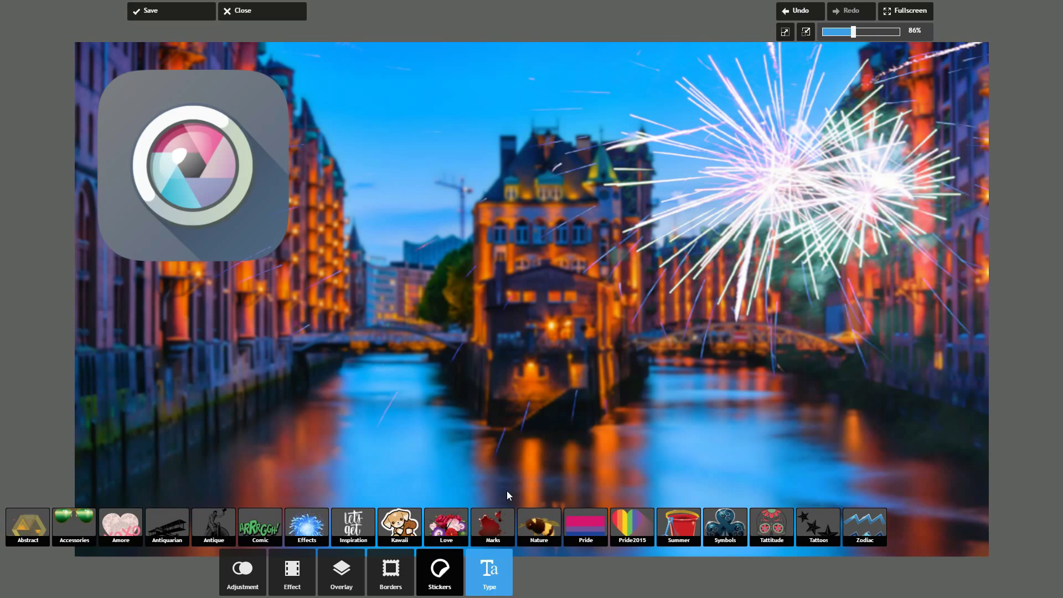
# - Start a text from the Sans category, leave full screen to allow typing, and enter "Pixlr Express"
pyautogui.click(486, 565)
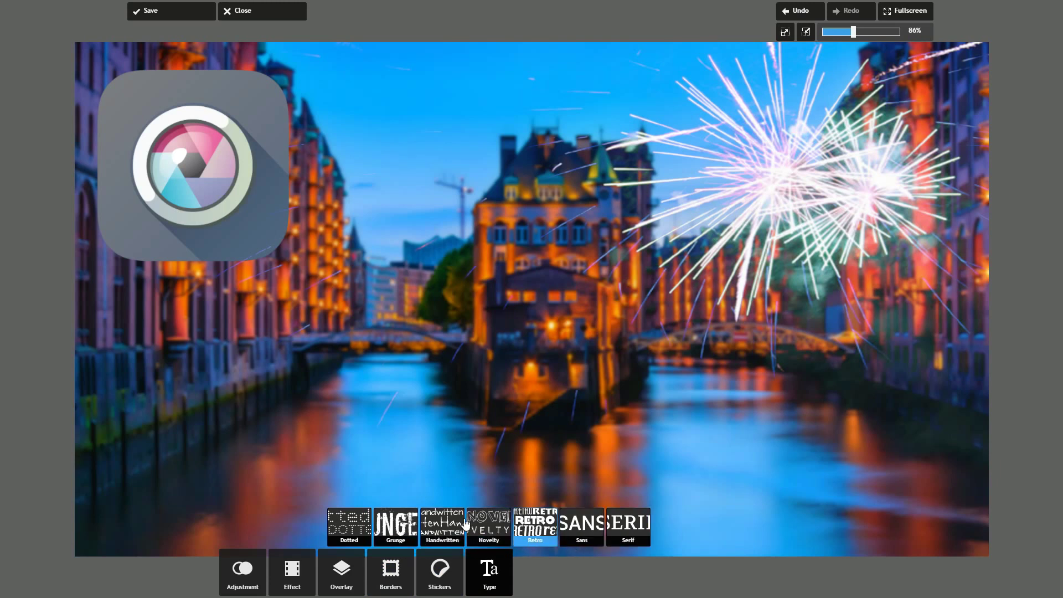
pyautogui.click(582, 532)
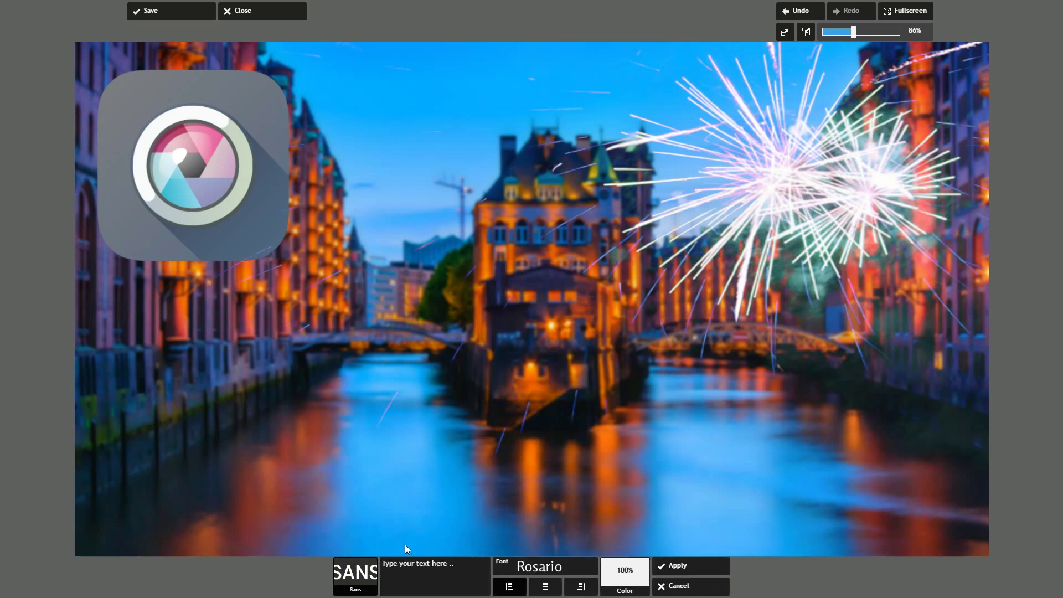
pyautogui.click(450, 573)
pyautogui.click(910, 16)
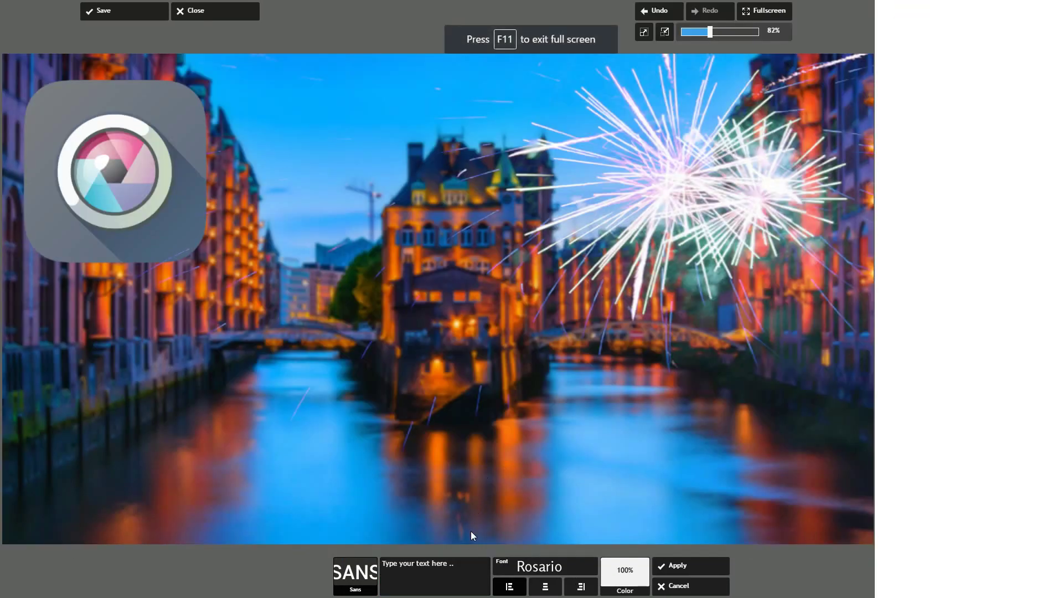
pyautogui.click(451, 567)
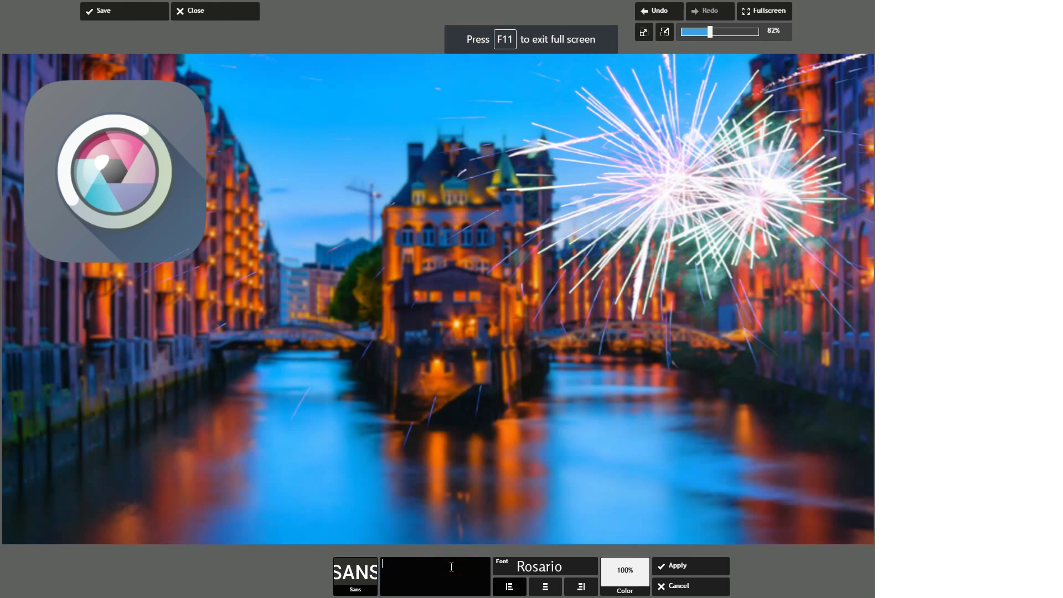
pyautogui.write('Px')
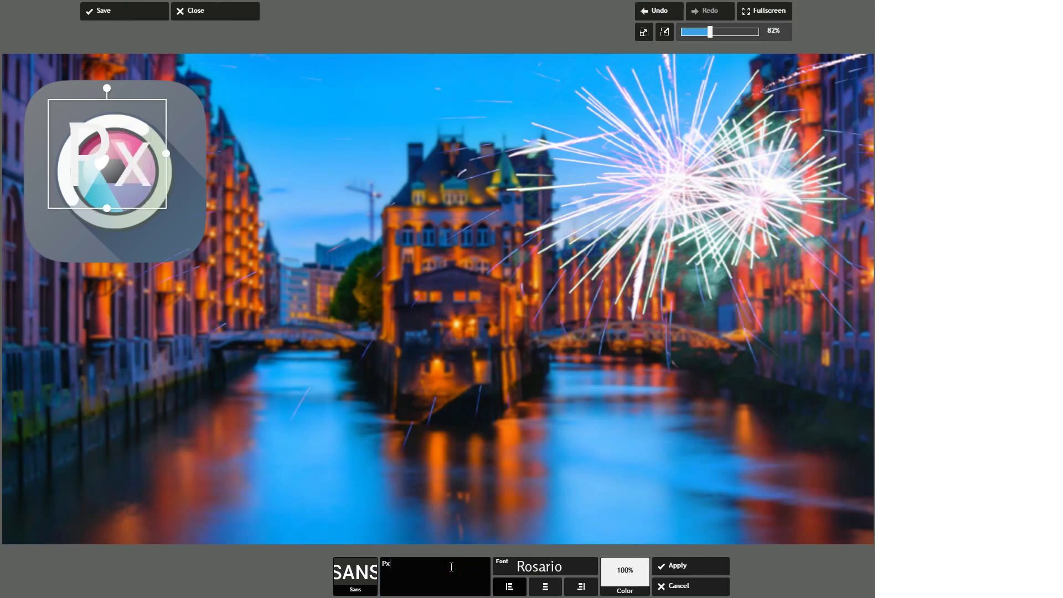
pyautogui.press('BackSpace')
pyautogui.write('ix')
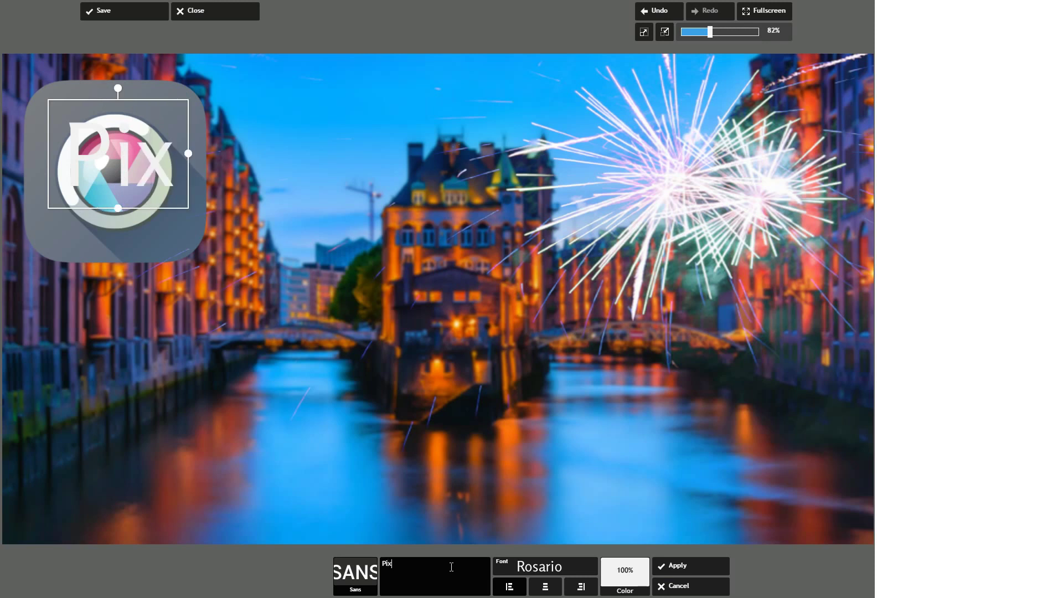
pyautogui.write('lr Ex')
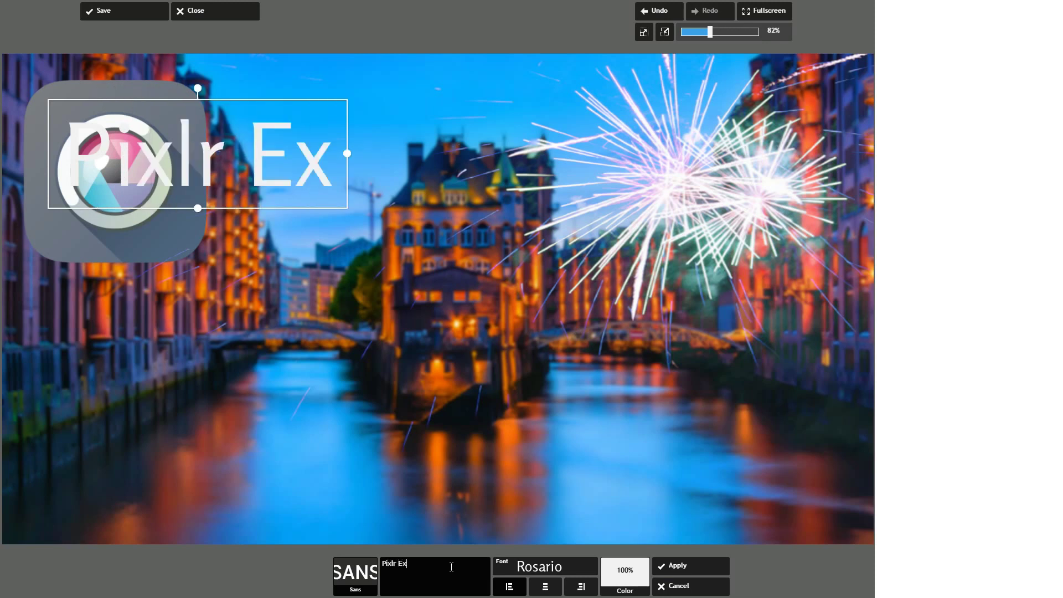
pyautogui.write('press')
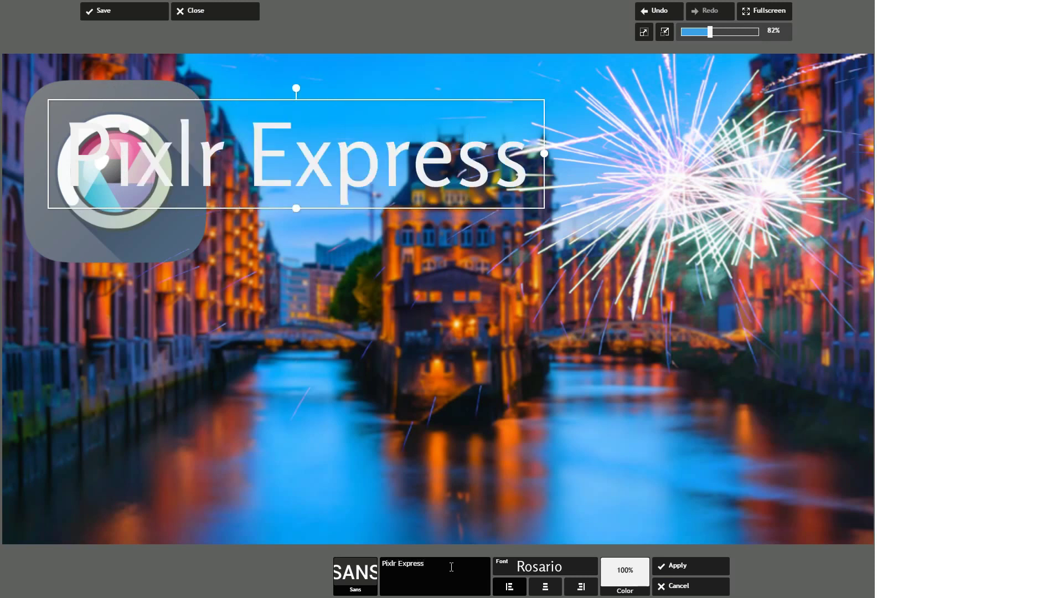
# - Set the text's font to Candal and move and enlarge it to span the photo's width across the lower half
pyautogui.click(531, 568)
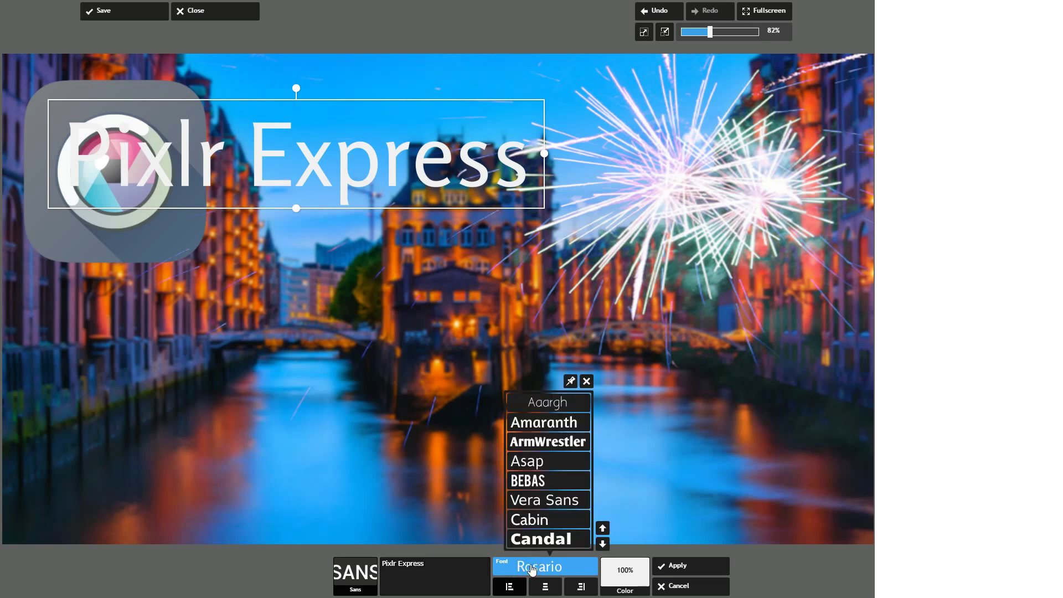
pyautogui.click(554, 539)
pyautogui.moveTo(489, 184); pyautogui.dragTo(431, 367)
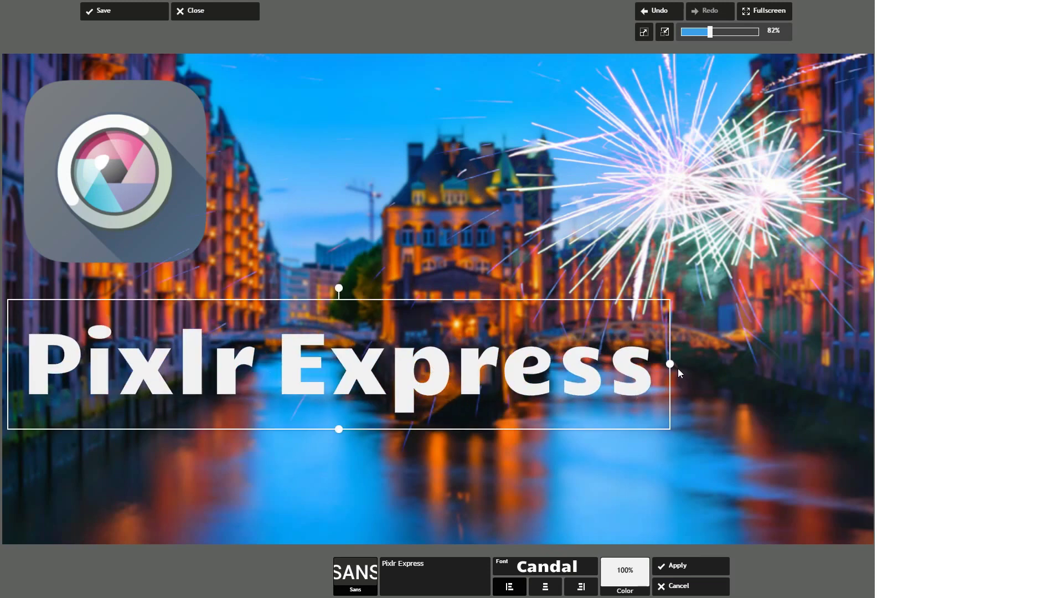
pyautogui.moveTo(670, 364); pyautogui.dragTo(760, 369)
pyautogui.moveTo(676, 388); pyautogui.dragTo(703, 475)
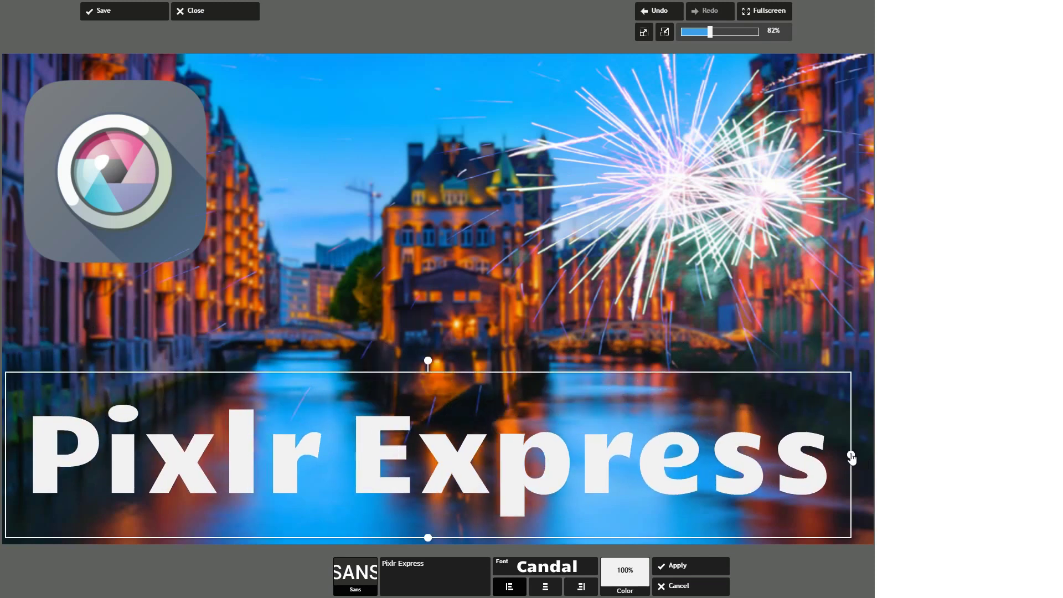
pyautogui.moveTo(851, 457); pyautogui.dragTo(789, 379)
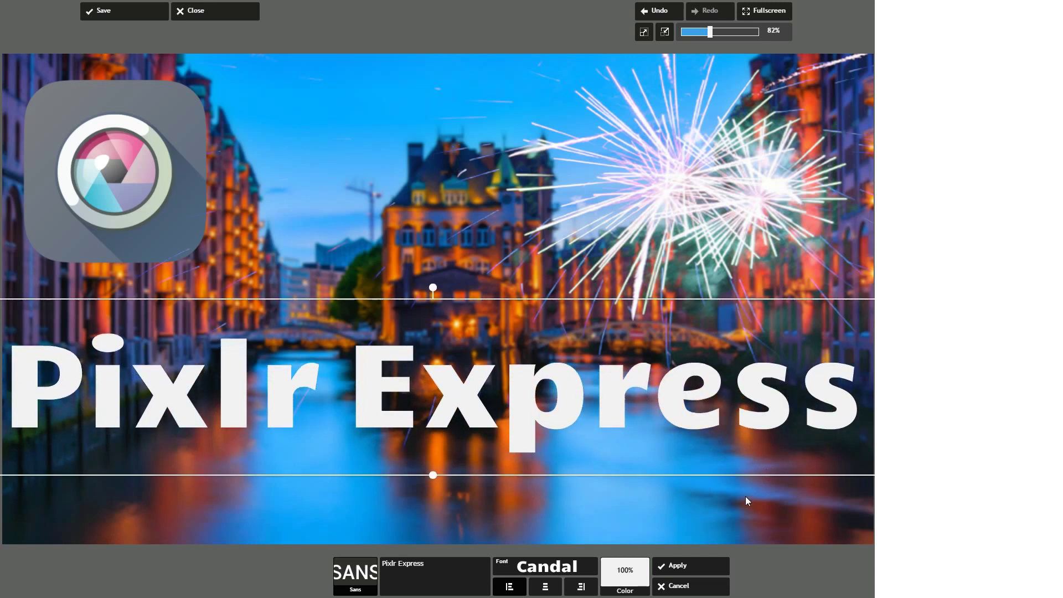
# - Move the "Pixlr Express" title slightly lower on the photo, keep the Candal font, and apply the text
pyautogui.moveTo(503, 367); pyautogui.dragTo(503, 383)
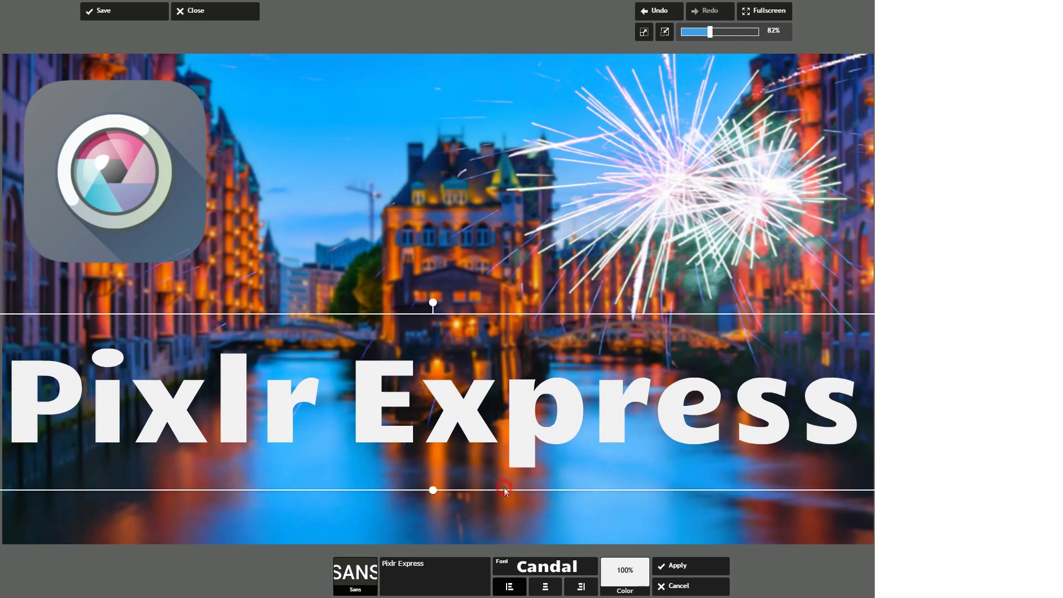
pyautogui.click(528, 569)
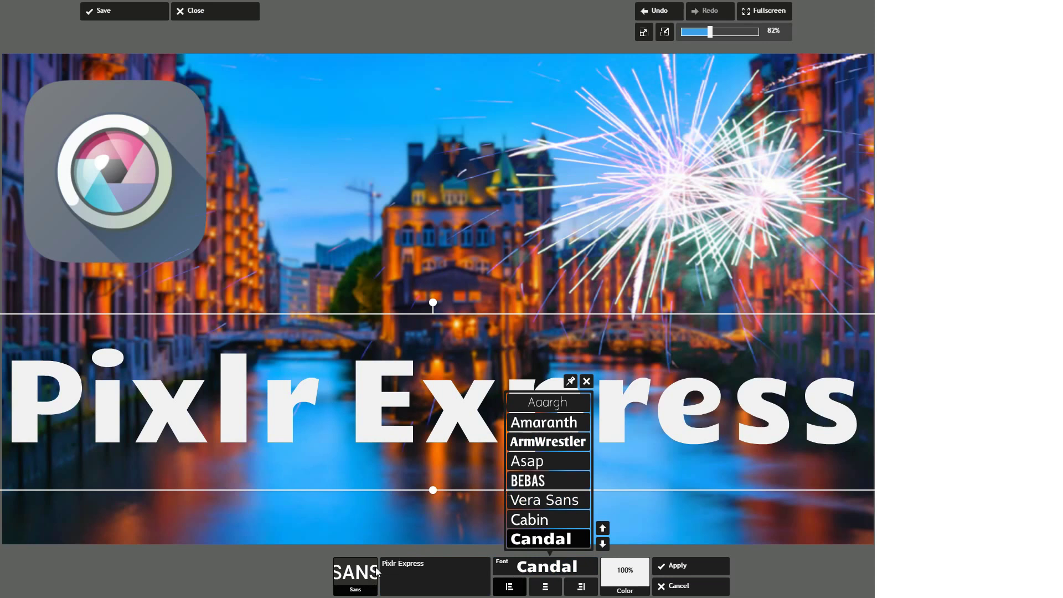
pyautogui.click(685, 566)
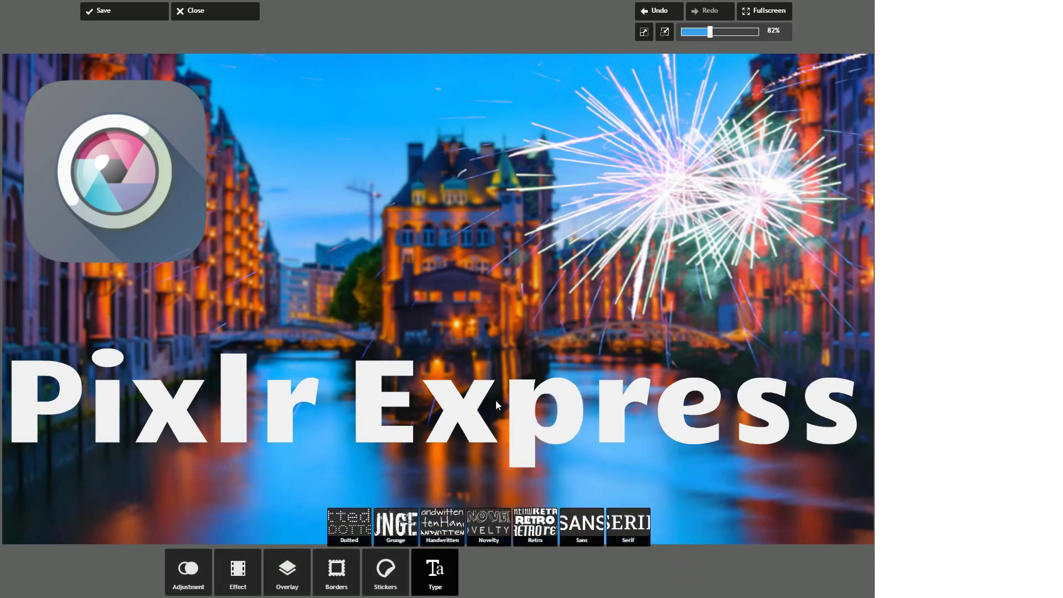
pyautogui.click(431, 579)
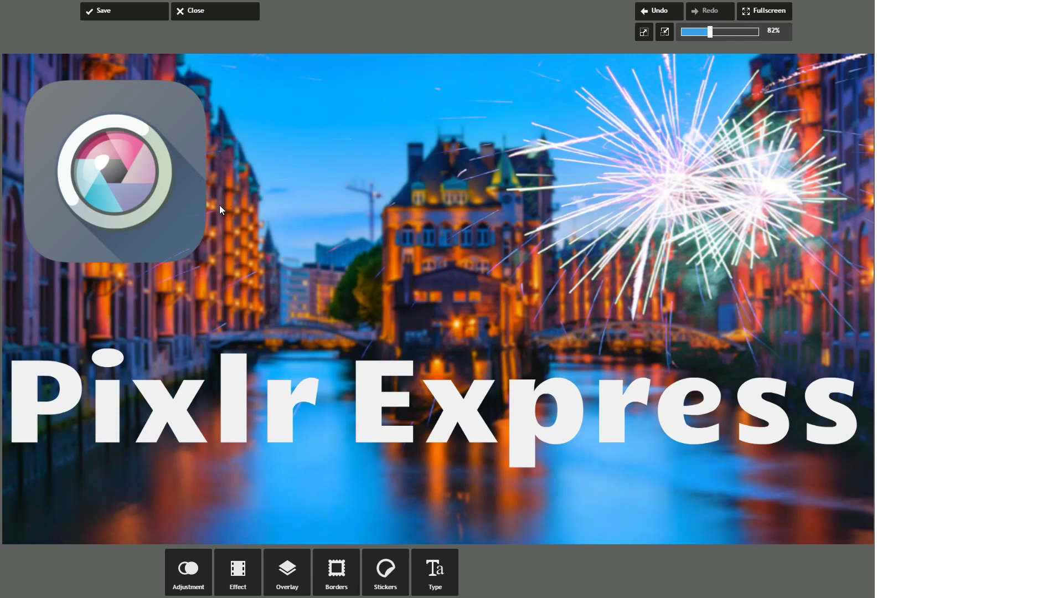
# - Start saving the edited photo and name the image "Pixlr Thumbnail"
pyautogui.click(138, 15)
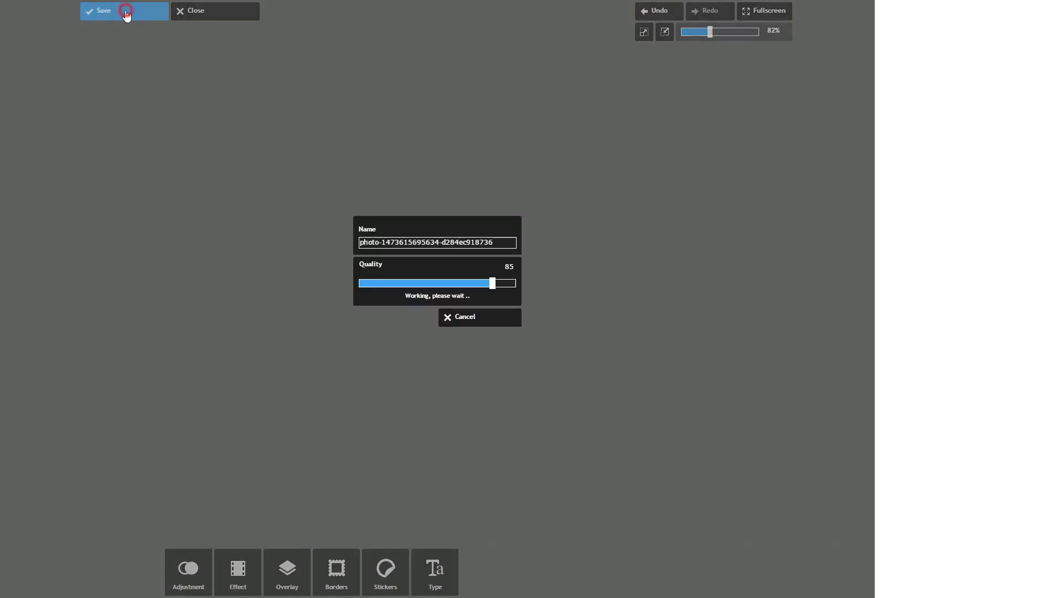
pyautogui.click(417, 244)
pyautogui.doubleClick(411, 243)
pyautogui.moveTo(494, 240); pyautogui.dragTo(327, 246)
pyautogui.write('asdf')
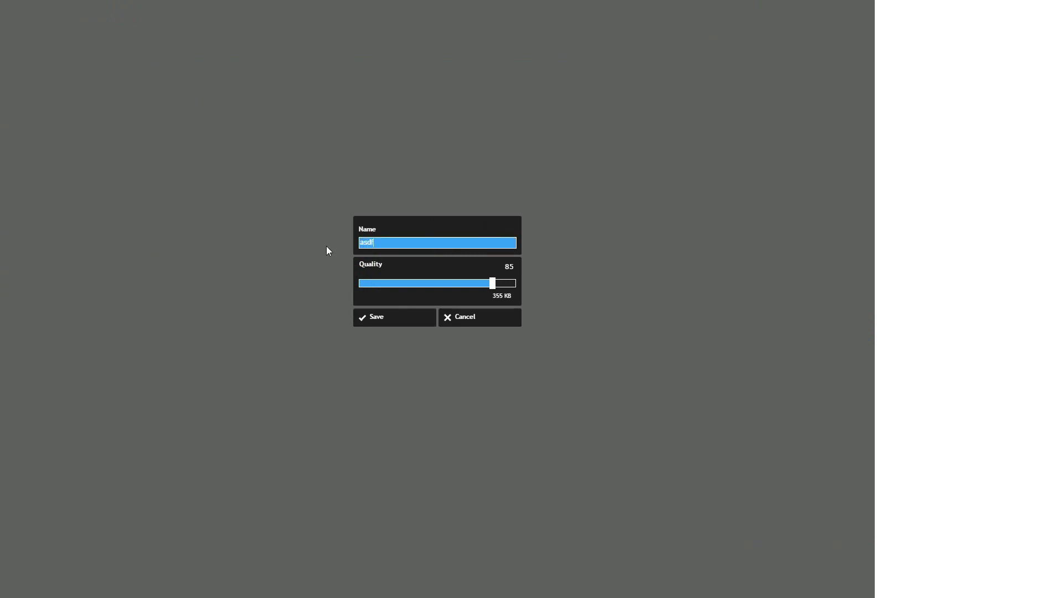
pyautogui.press('BackSpace')
pyautogui.press('BackSpace')
pyautogui.press('BackSpace')
pyautogui.press('BackSpace')
pyautogui.write('Pixlr Thumbnail')
# - Raise the image quality to 100, lower it again, and save the JPEG to the Desktop
pyautogui.moveTo(492, 283); pyautogui.dragTo(539, 288)
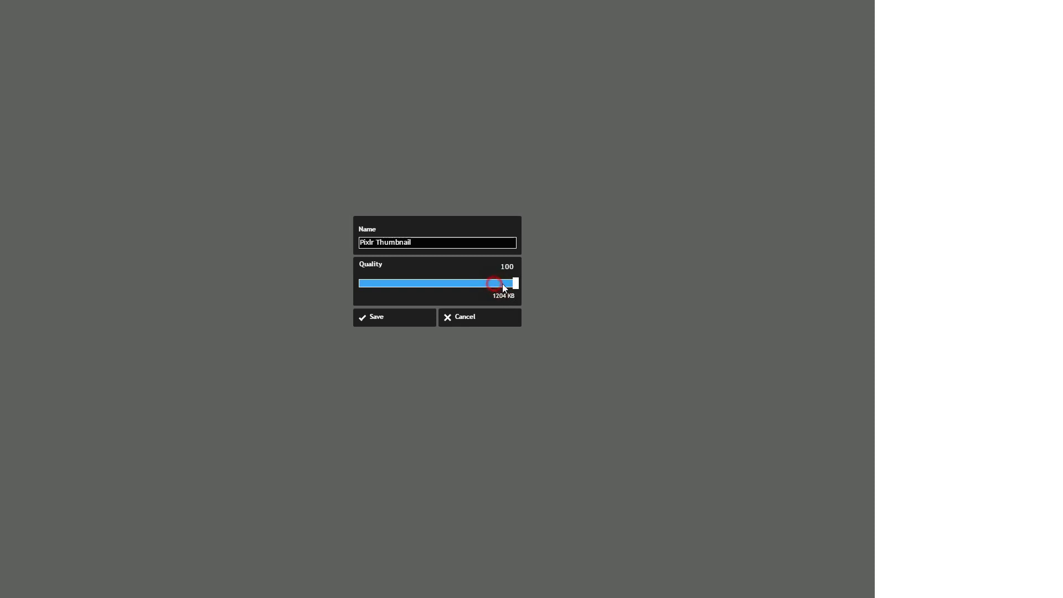
pyautogui.moveTo(514, 283); pyautogui.dragTo(491, 289)
pyautogui.click(370, 321)
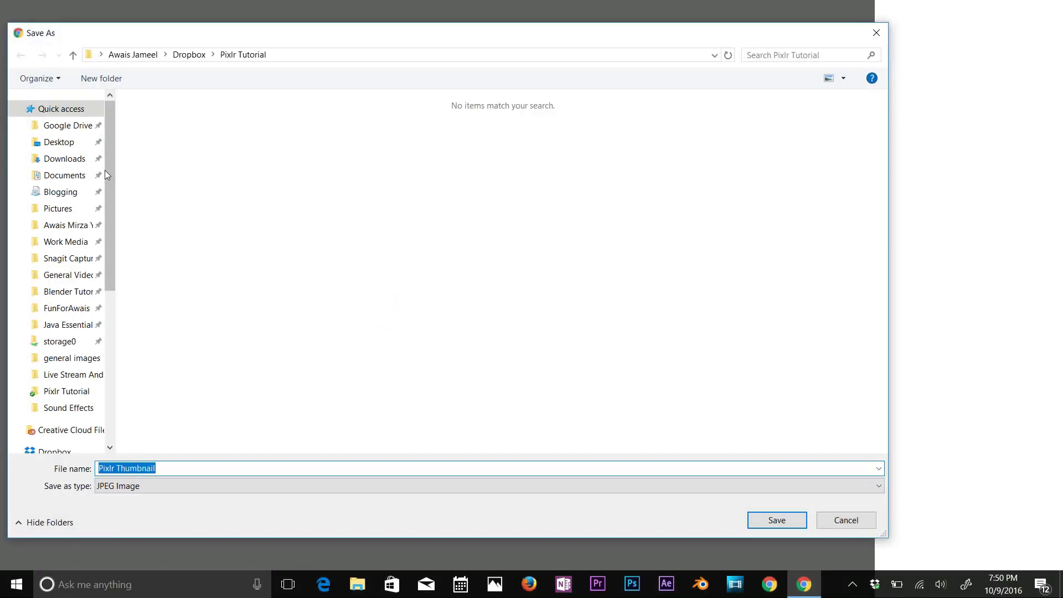
pyautogui.moveTo(112, 165); pyautogui.dragTo(102, 127)
pyautogui.click(72, 142)
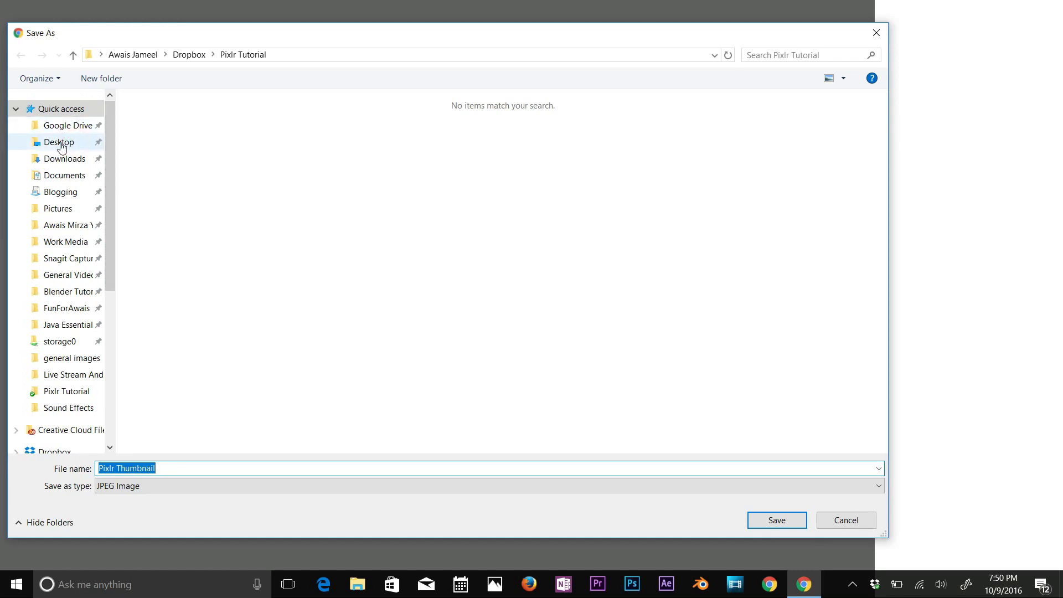
pyautogui.click(772, 526)
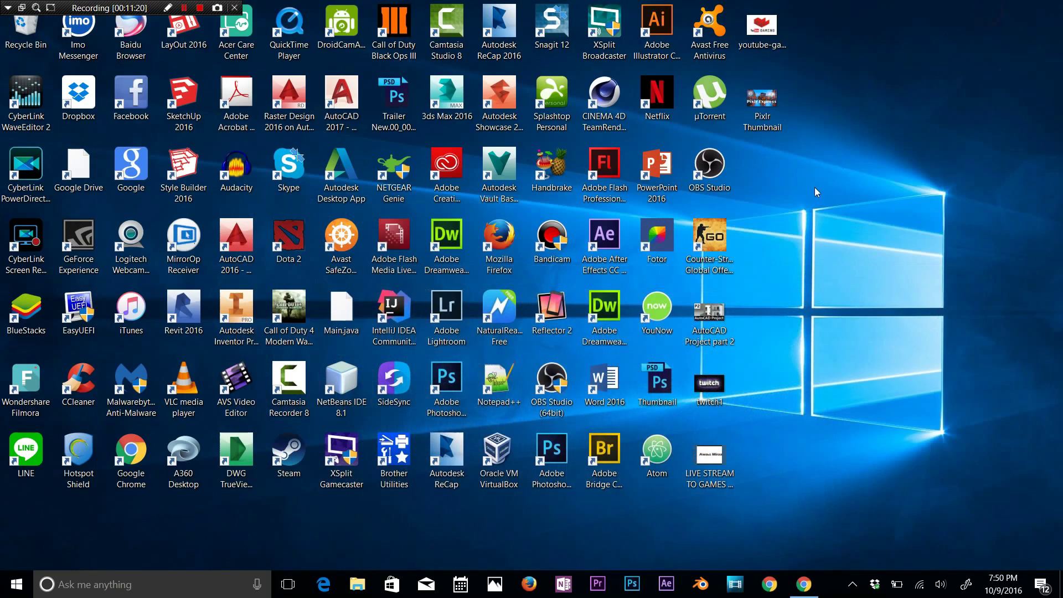
# - Open the saved Pixlr Thumbnail image from the desktop, inspect it, close it, and return to Pixlr Express in Chrome
pyautogui.doubleClick(754, 100)
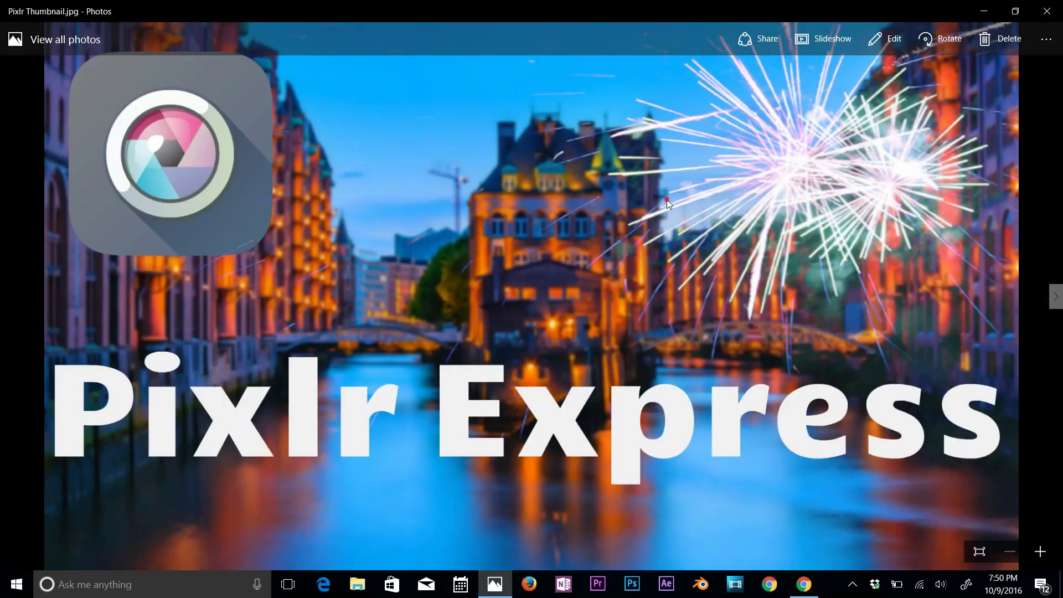
pyautogui.scroll(2, 667, 199)
pyautogui.scroll(-2, 667, 199)
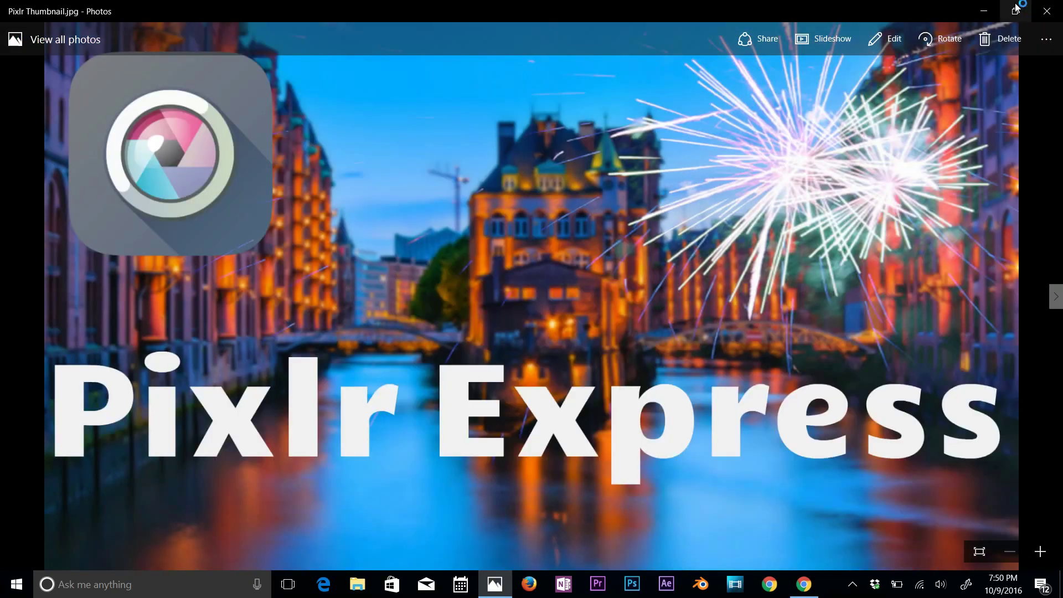
pyautogui.click(1047, 10)
pyautogui.click(805, 584)
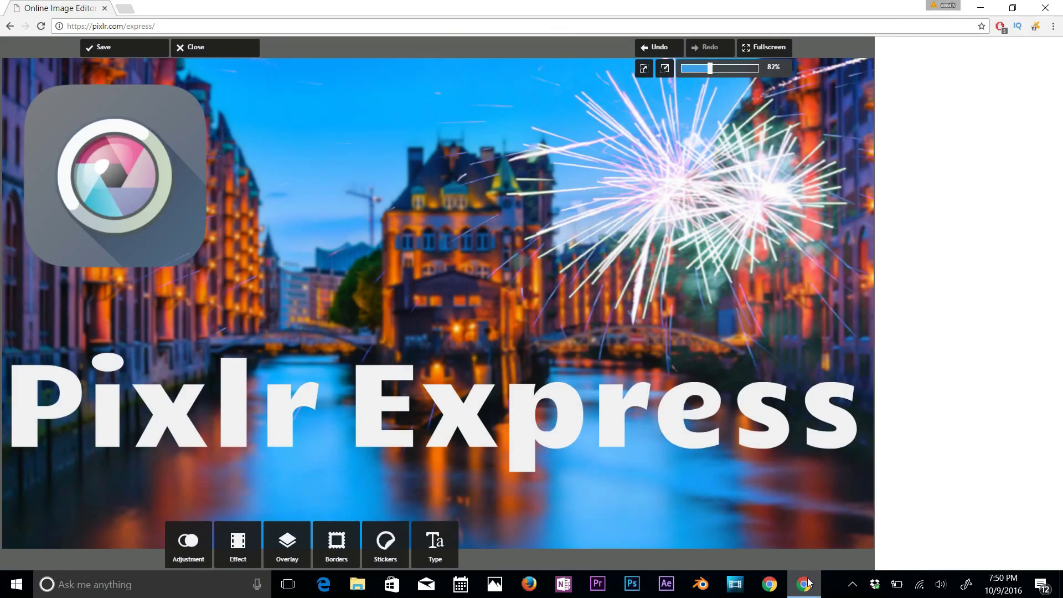